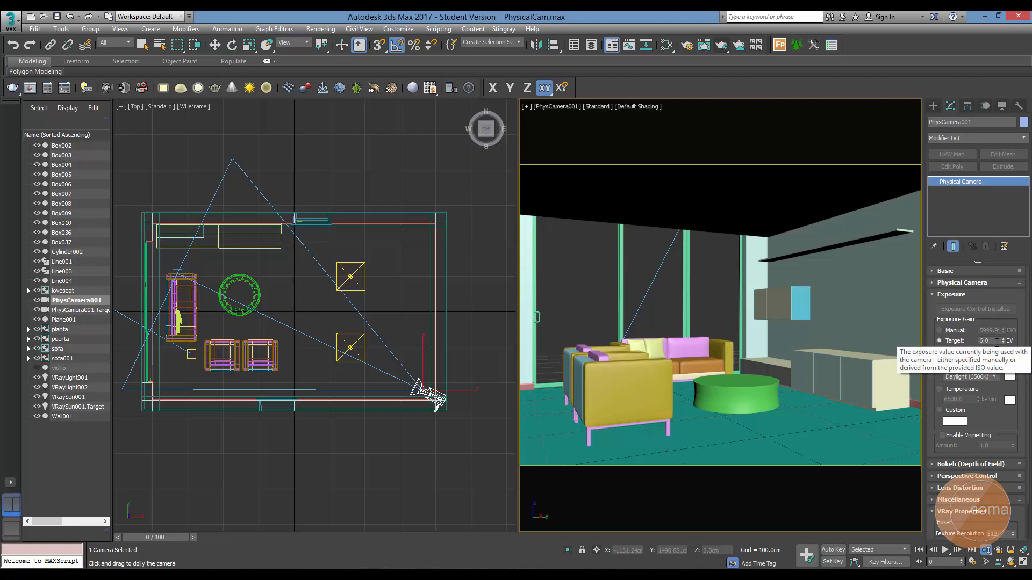
# Try a target exposure of 10 EV on the physical camera and return it to 6 EV
pyautogui.click(995, 340)
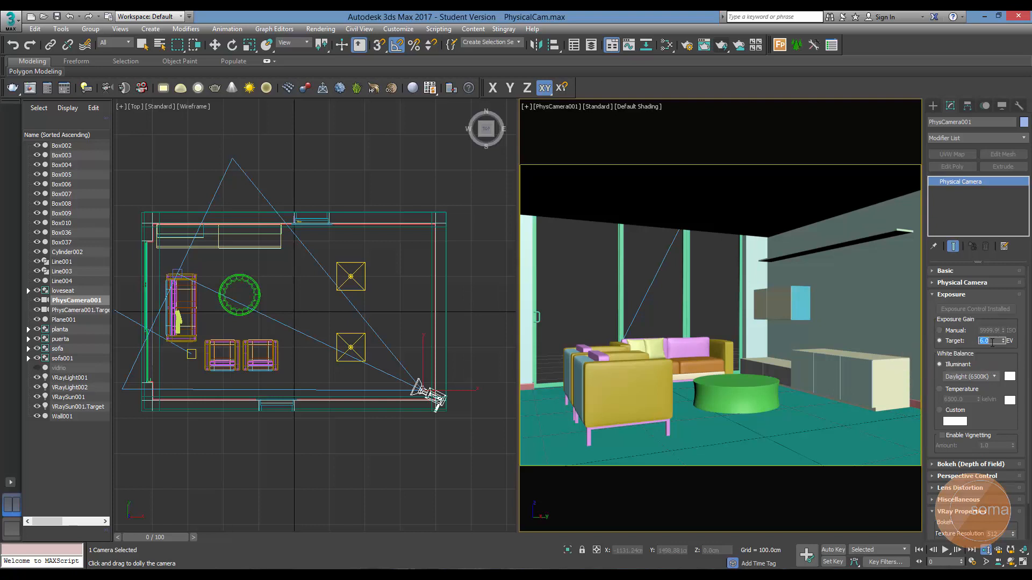
pyautogui.write('10')
pyautogui.press('Return')
pyautogui.write('6')
pyautogui.press('Return')
# Run a production render to check the scene's brightness at the camera's 6 EV target exposure
pyautogui.hotkey('shift', 'q')
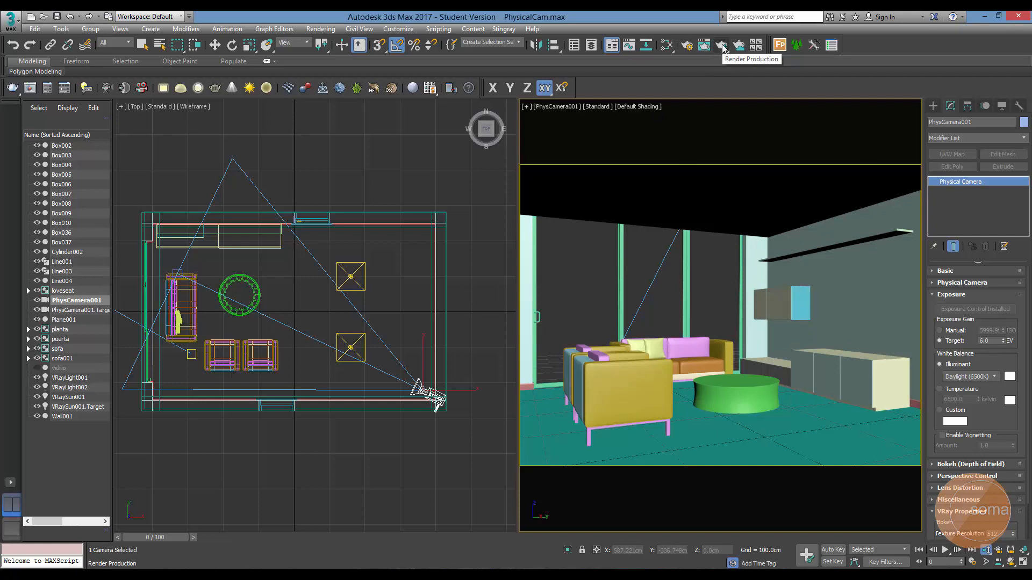
pyautogui.doubleClick(993, 341)
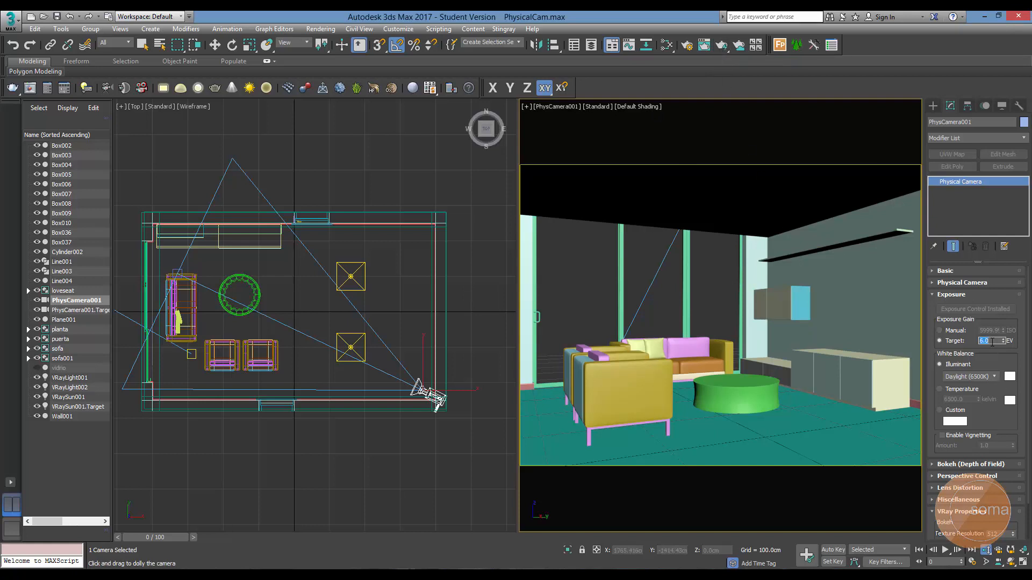
pyautogui.click(992, 341)
pyautogui.moveTo(312, 328); pyautogui.dragTo(334, 338, button='middle')
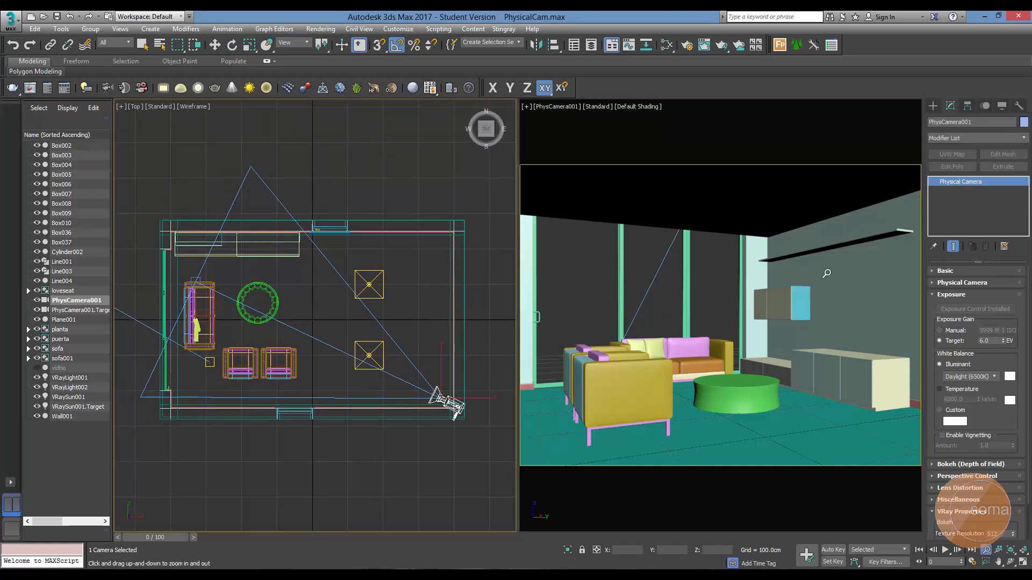
pyautogui.click(721, 46)
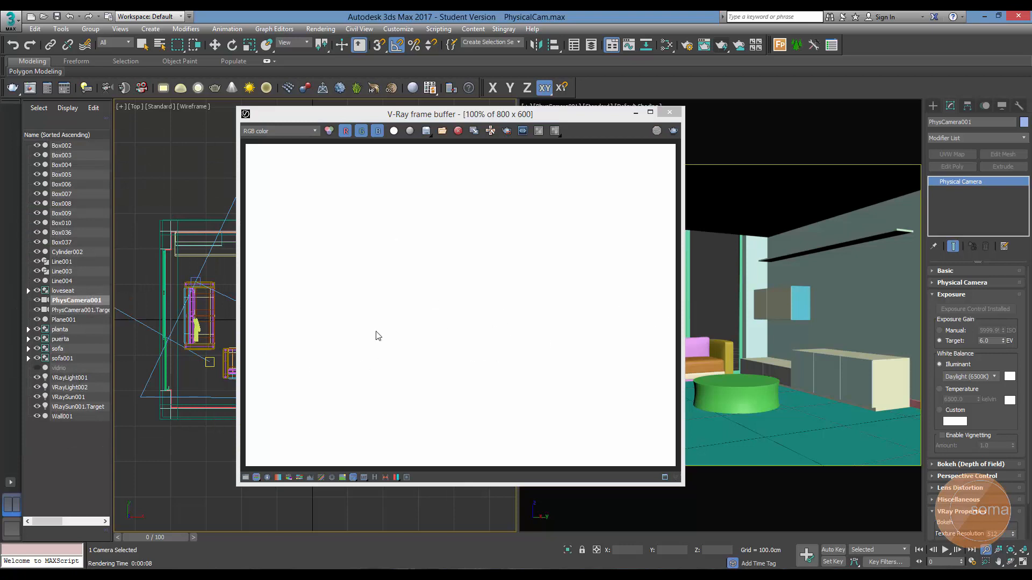
pyautogui.click(216, 46)
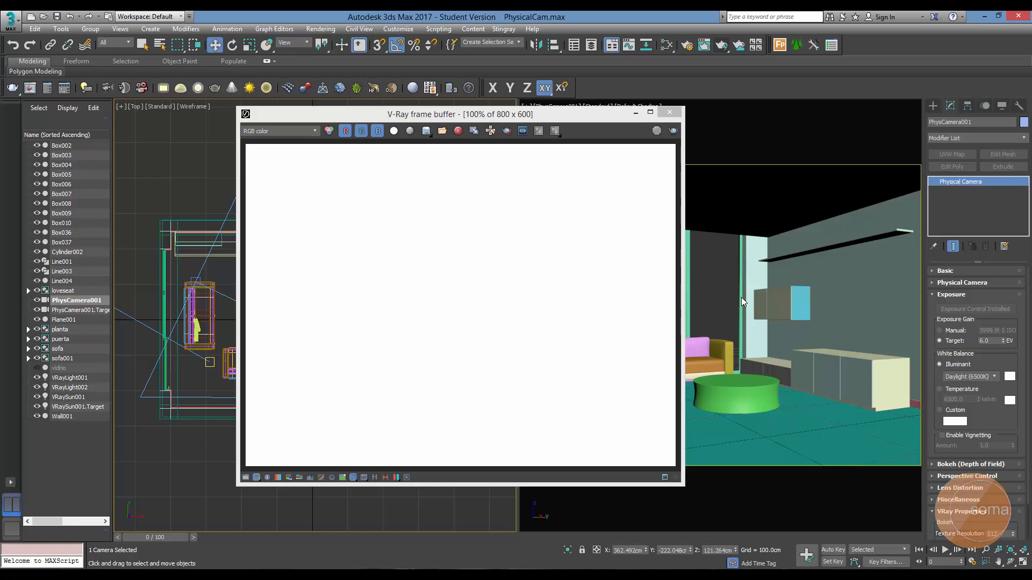
# Set the physical camera's target exposure to 10 EV and render again from the frame buffer
pyautogui.doubleClick(992, 341)
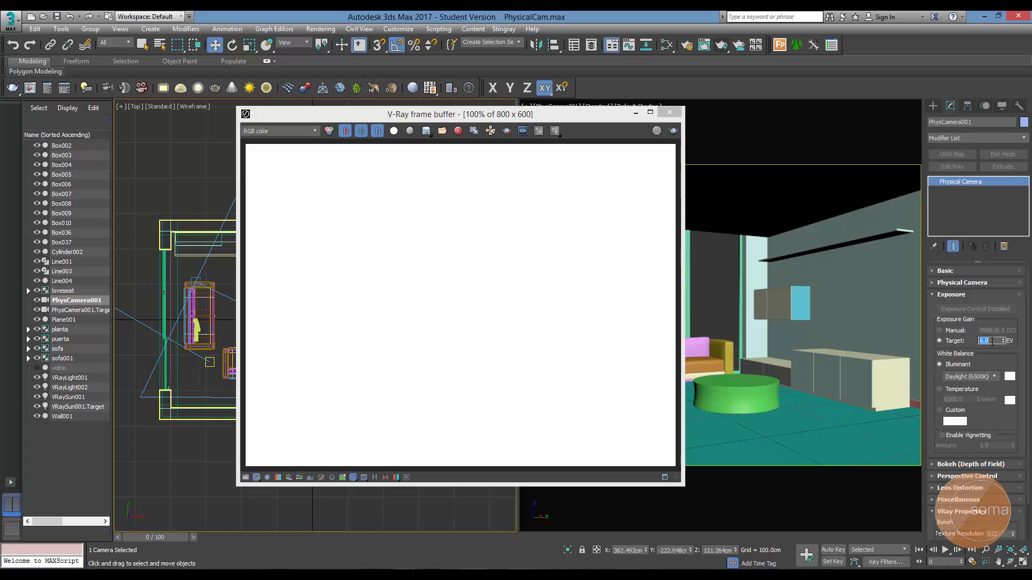
pyautogui.write('10')
pyautogui.press('Return')
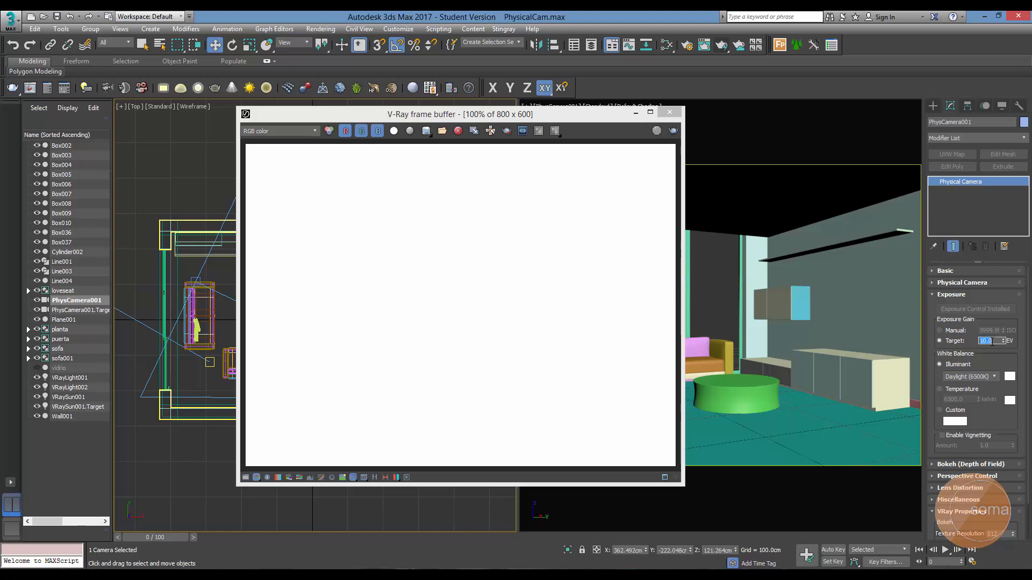
pyautogui.click(673, 131)
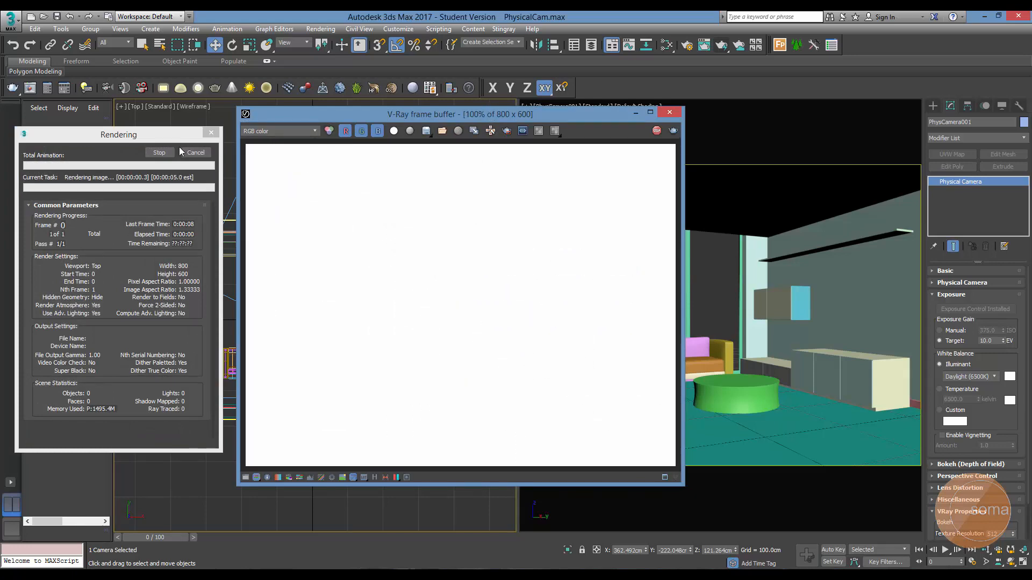
# Close the Render Setup window, move the V-Ray frame buffer off the camera viewport and select the PhysCamera001 camera
pyautogui.click(669, 112)
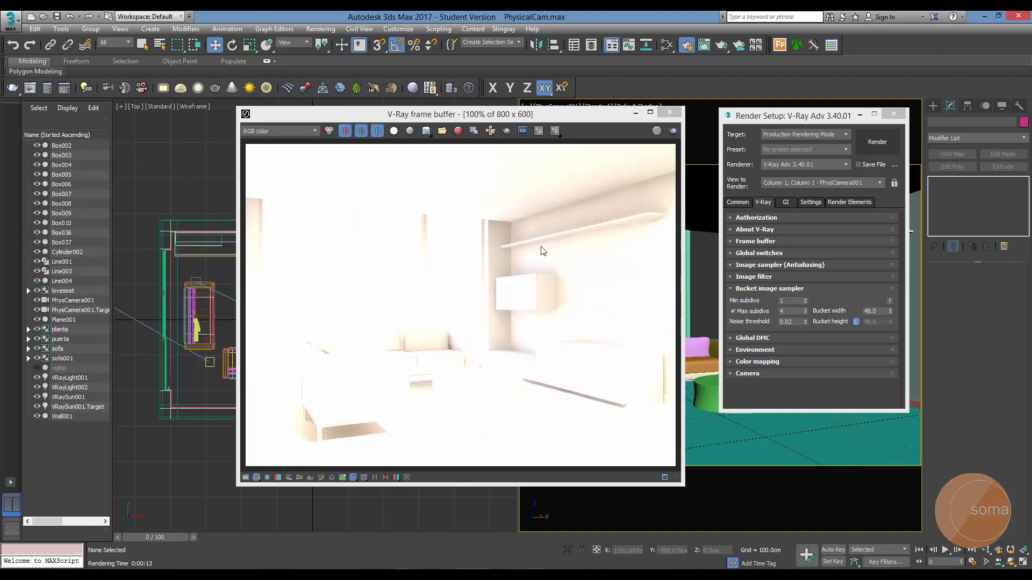
pyautogui.click(895, 113)
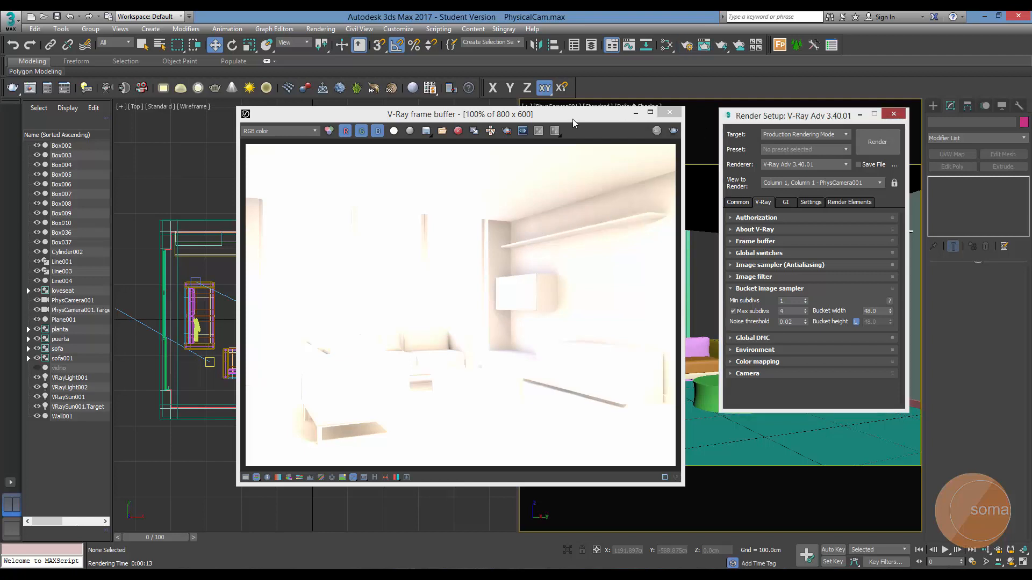
pyautogui.moveTo(557, 121); pyautogui.dragTo(415, 133)
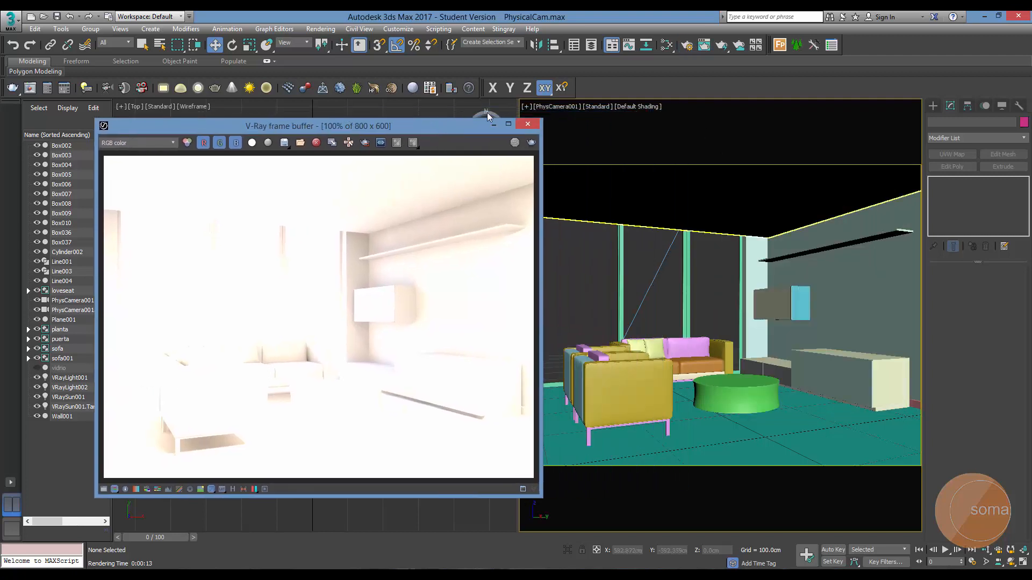
pyautogui.click(554, 107)
pyautogui.click(666, 309)
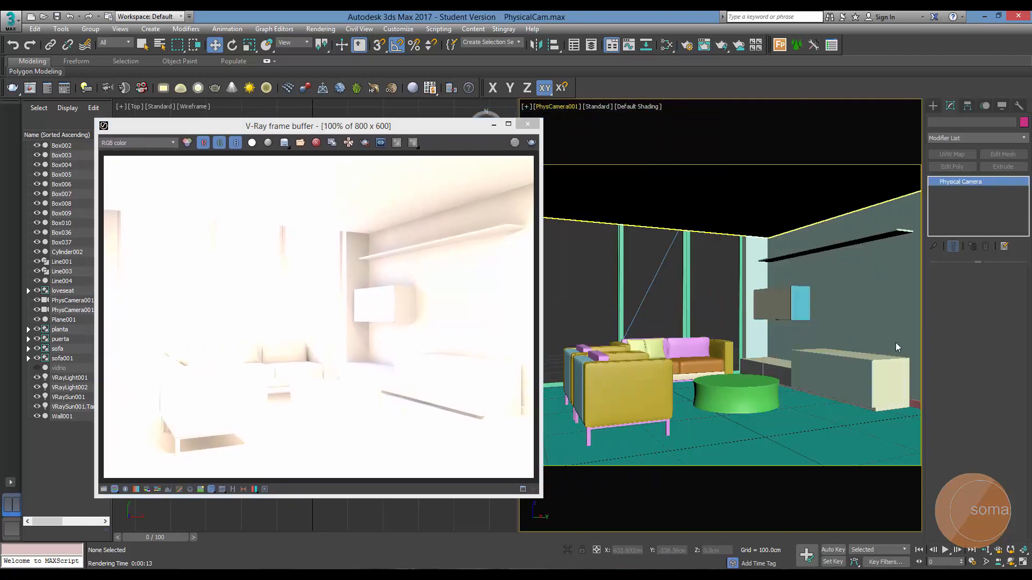
# Set the camera's target exposure to 12 EV and render the interior again
pyautogui.doubleClick(998, 344)
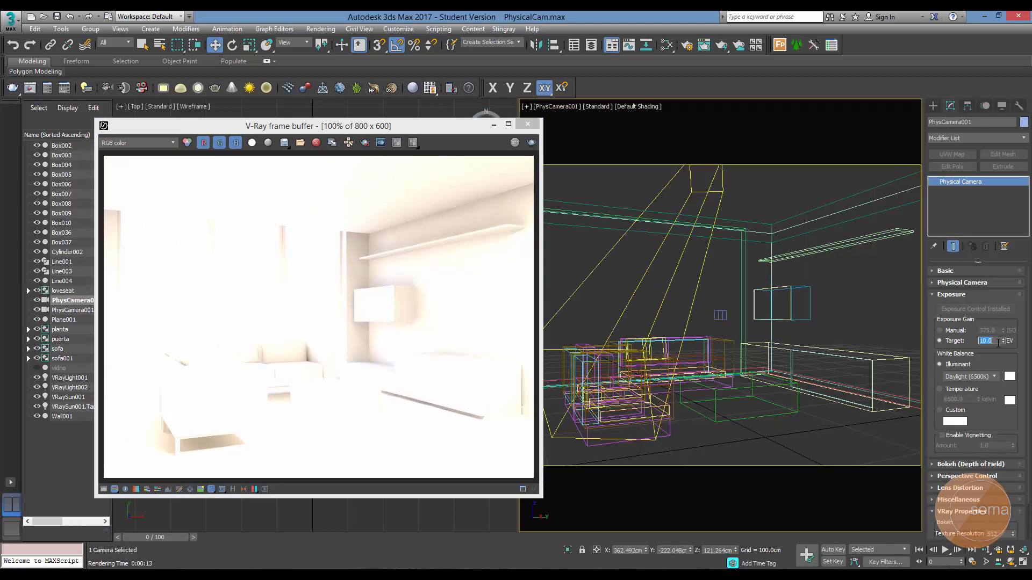
pyautogui.write('12')
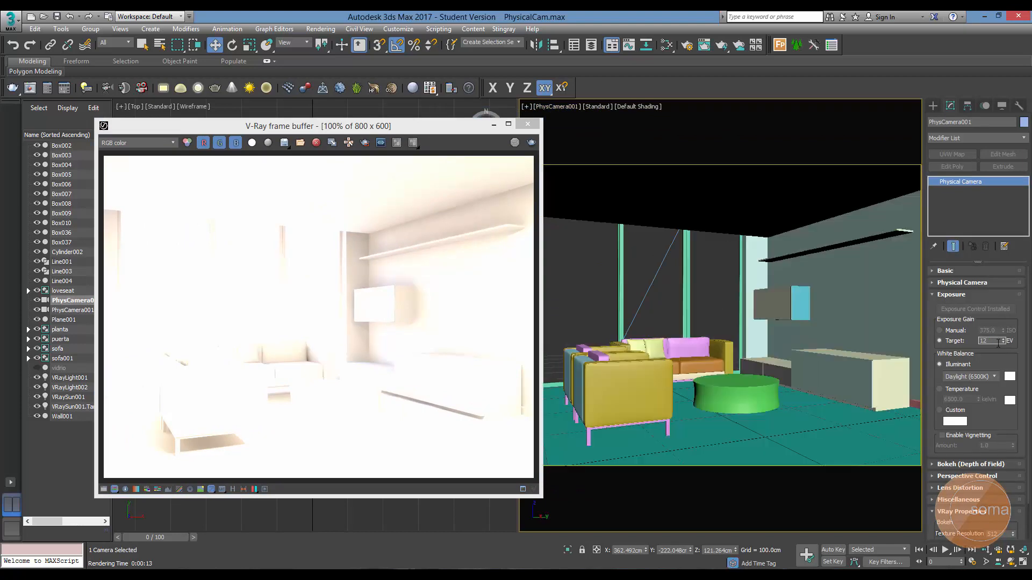
pyautogui.press('Return')
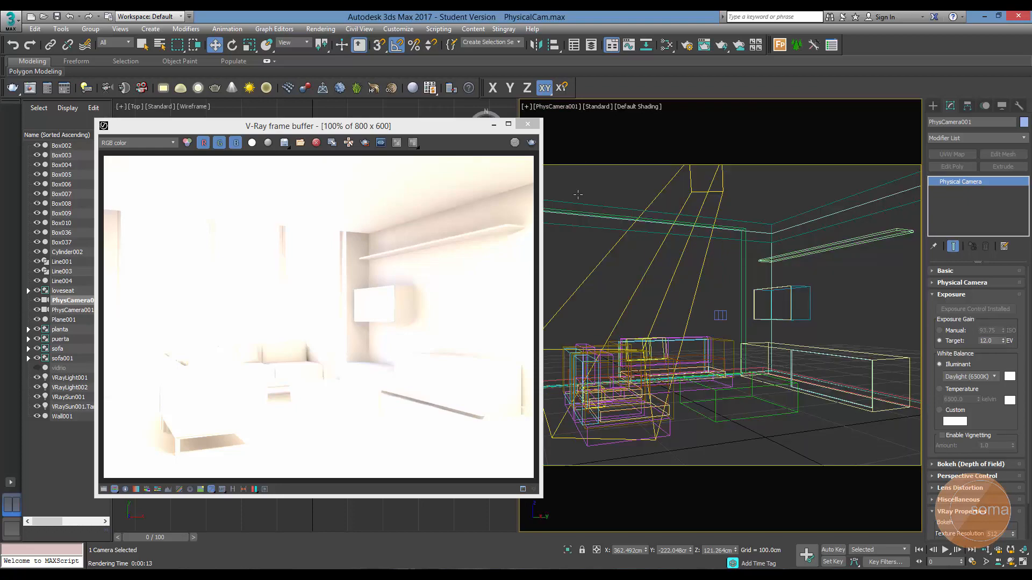
pyautogui.click(531, 143)
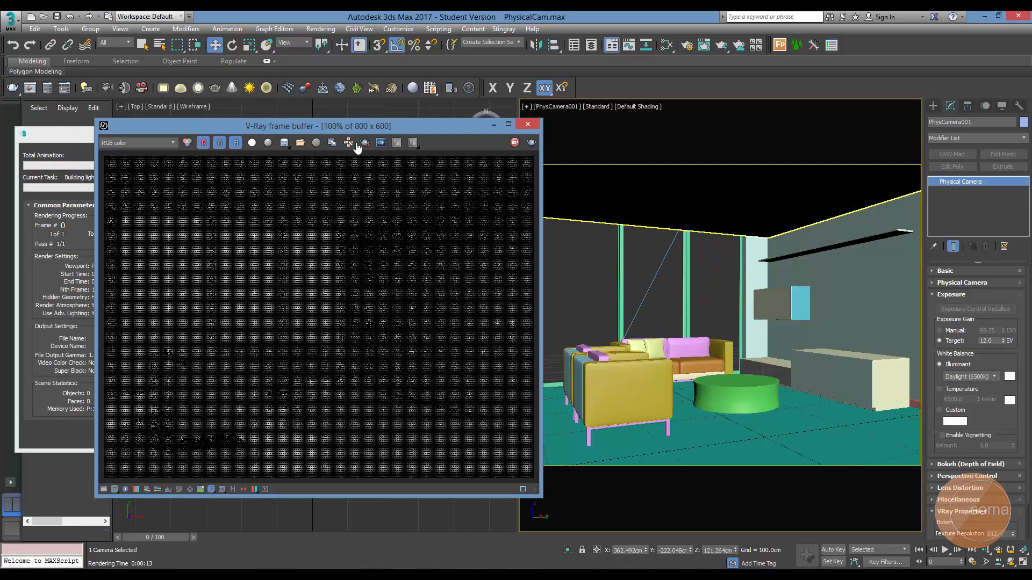
pyautogui.moveTo(358, 129); pyautogui.dragTo(492, 111)
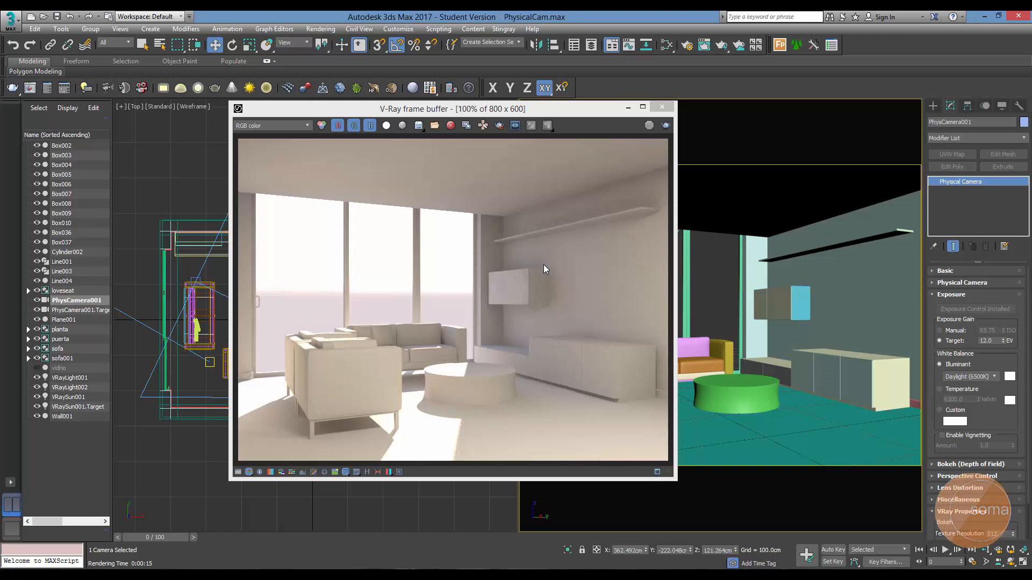
# Raise the camera's target exposure to 13 EV, rerender the interior and shift the frame buffer to see the camera view
pyautogui.doubleClick(994, 341)
pyautogui.write('13')
pyautogui.press('Return')
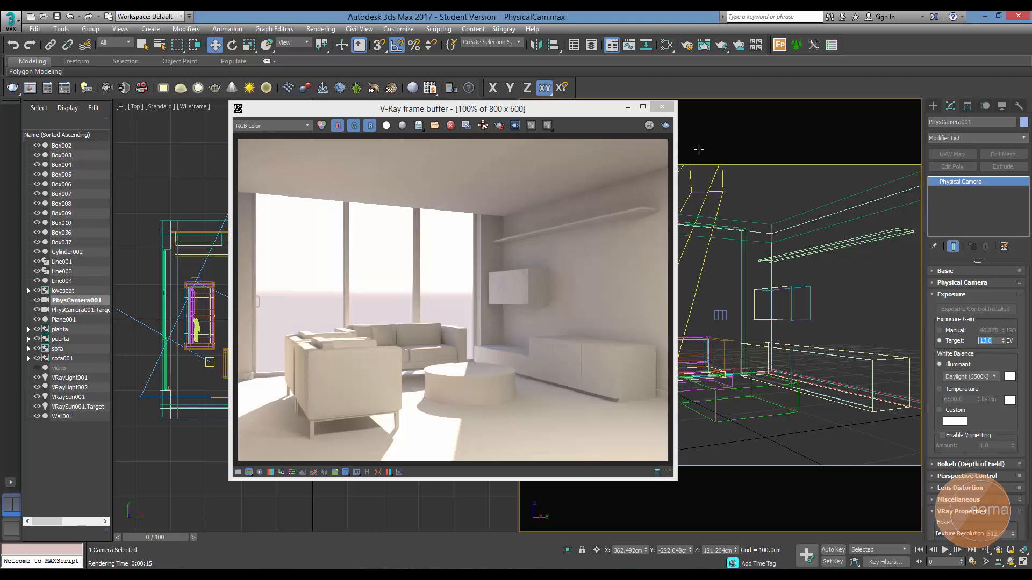
pyautogui.click(666, 126)
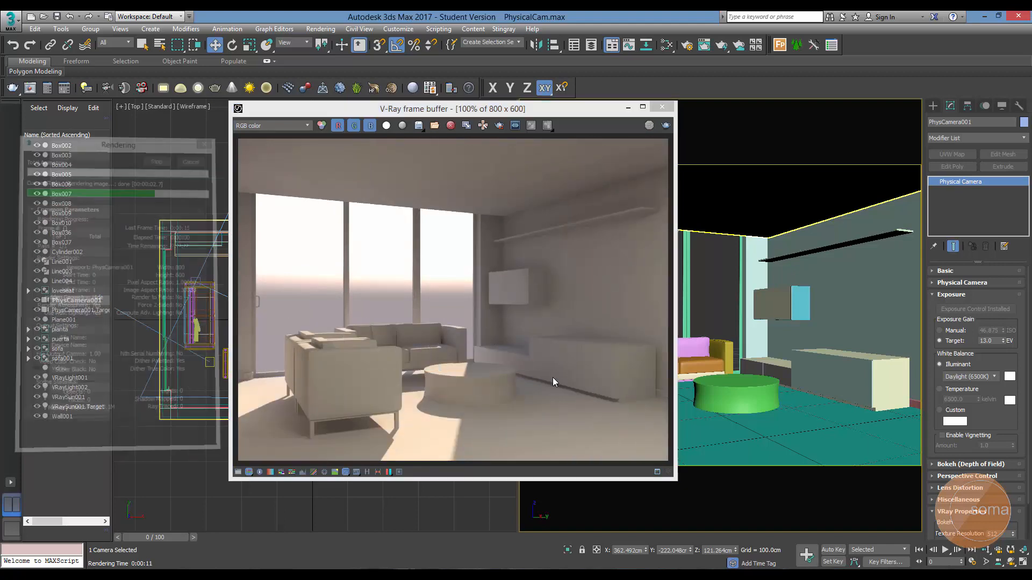
pyautogui.moveTo(572, 112); pyautogui.dragTo(542, 117)
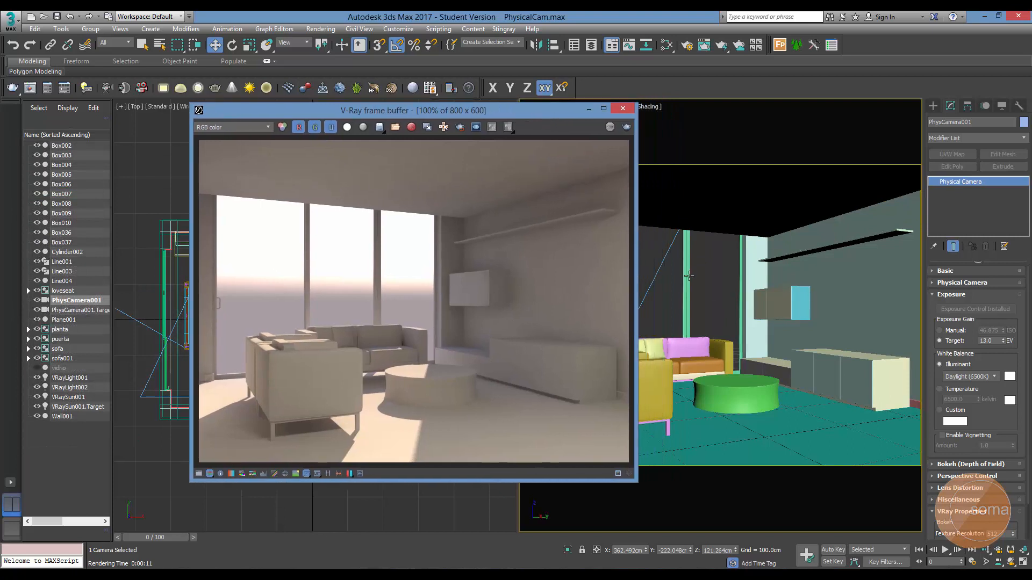
# Try target exposures of 6 EV and 10 EV to compare the ISO equivalents, and restore 13 EV
pyautogui.doubleClick(995, 339)
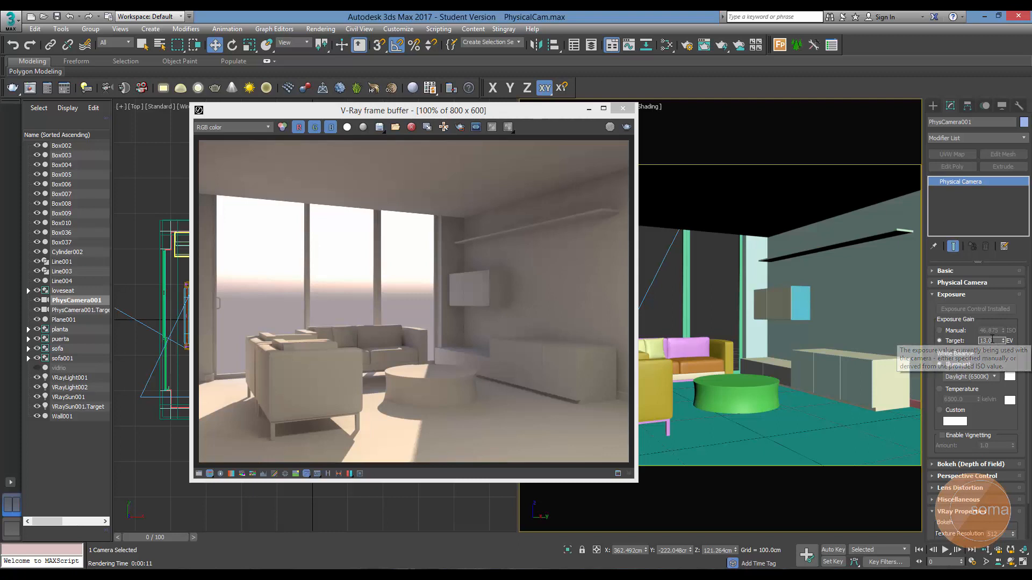
pyautogui.doubleClick(996, 340)
pyautogui.write('6')
pyautogui.press('Return')
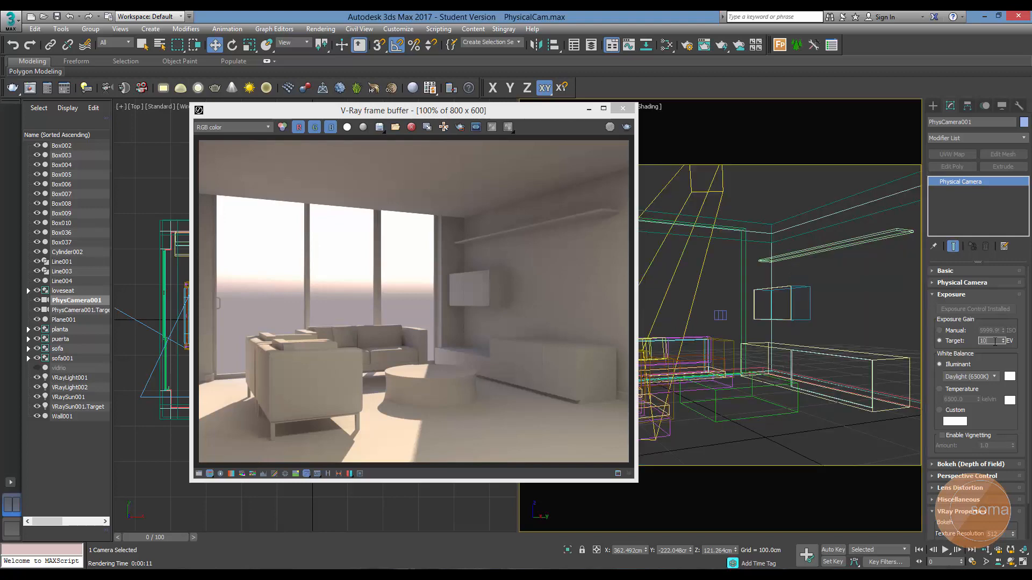
pyautogui.write('10')
pyautogui.press('Return')
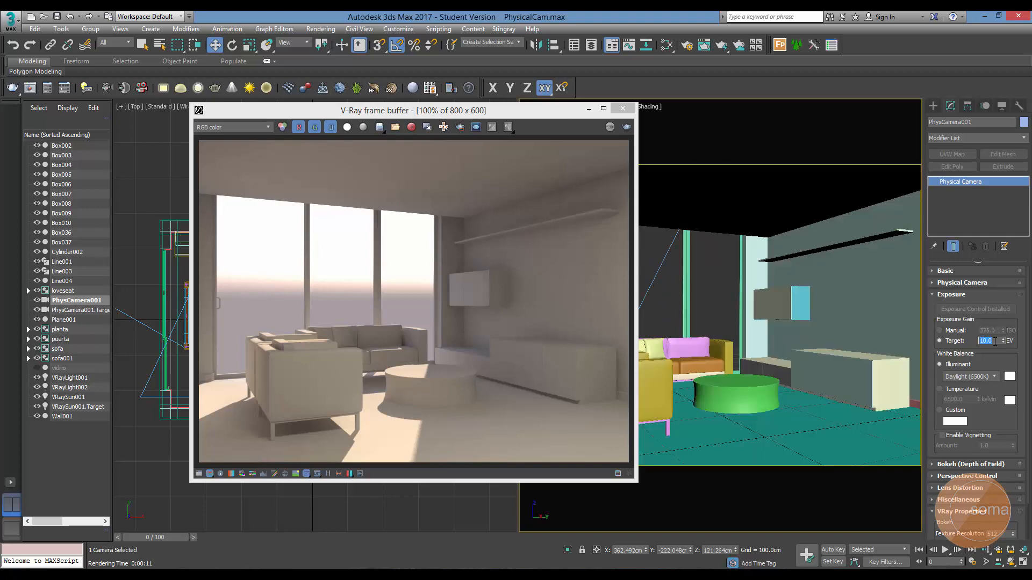
pyautogui.write('13')
pyautogui.press('Return')
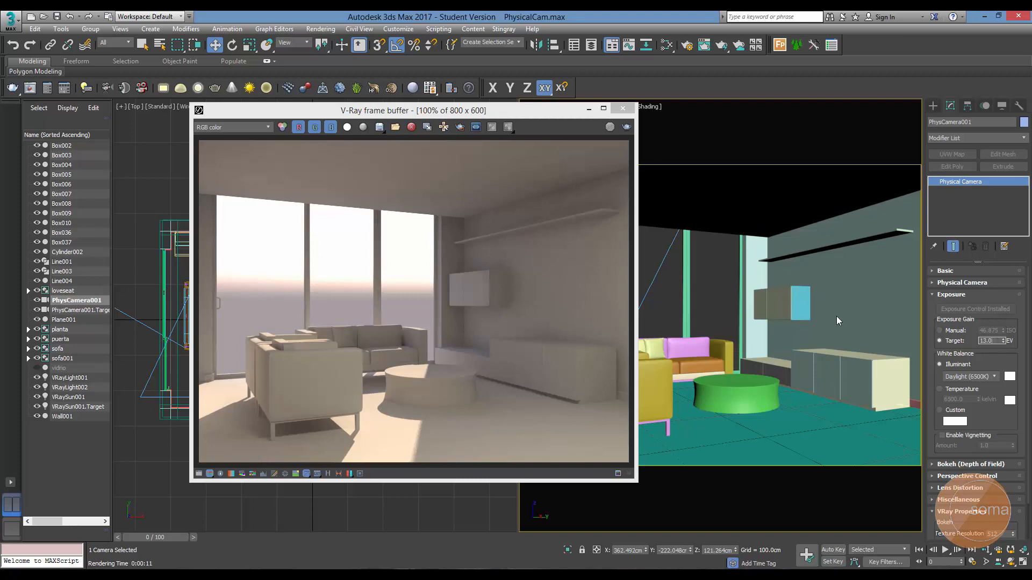
# Uncover the camera viewport's label by moving the frame buffer and reselect the PhysCamera001 camera through its view
pyautogui.moveTo(999, 325); pyautogui.dragTo(993, 319)
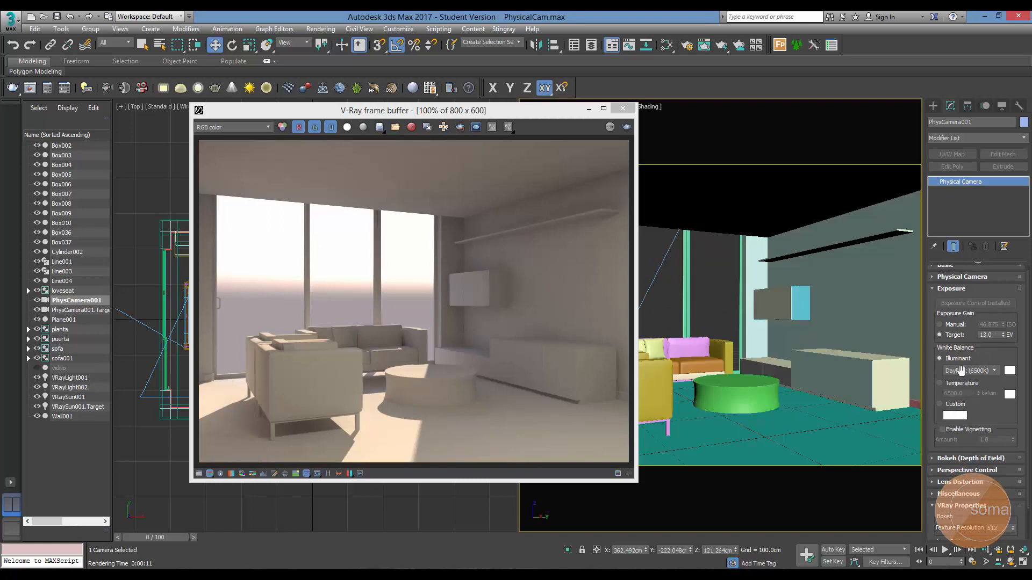
pyautogui.click(736, 270)
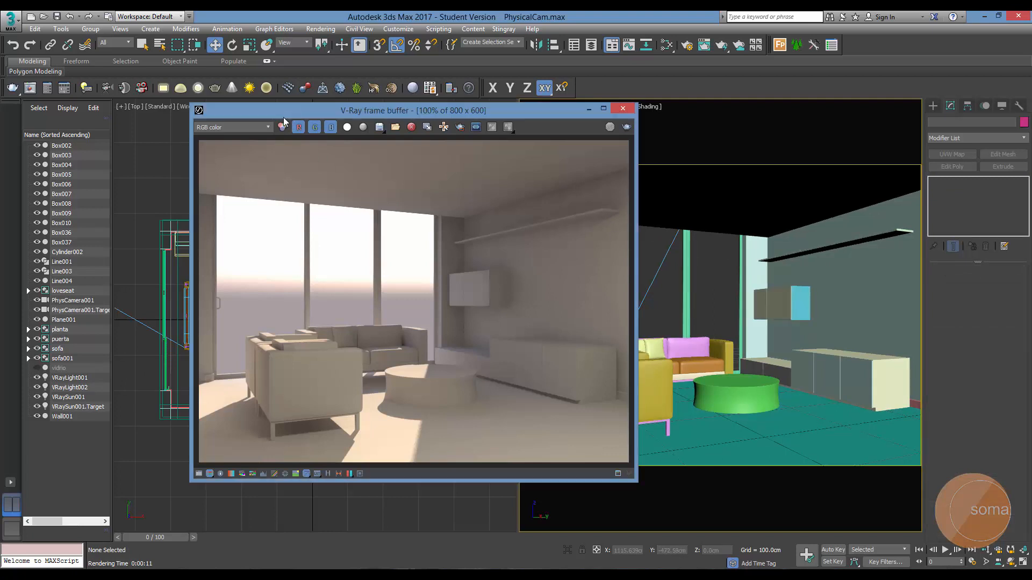
pyautogui.moveTo(285, 111); pyautogui.dragTo(218, 140)
pyautogui.click(562, 107)
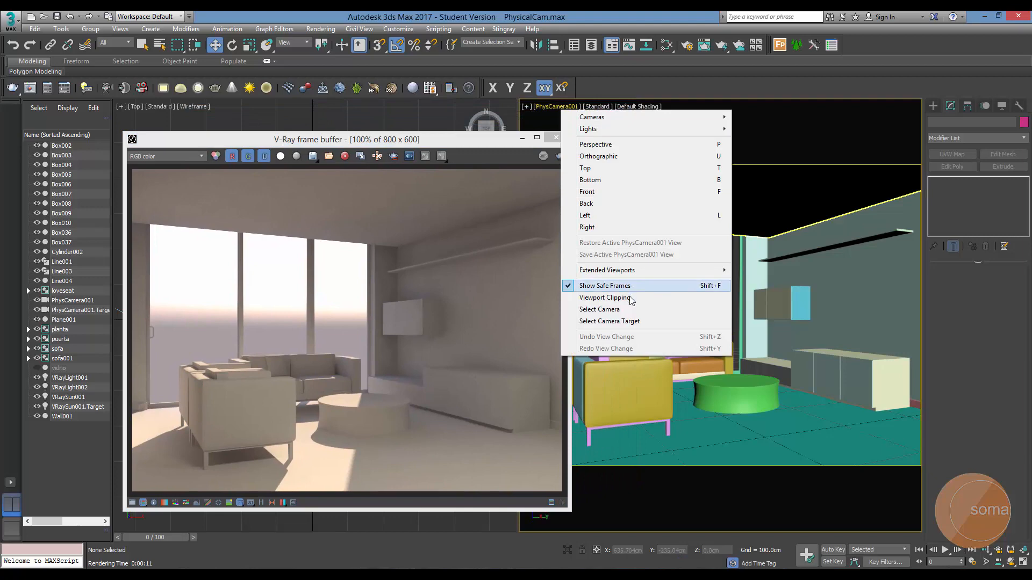
pyautogui.click(629, 309)
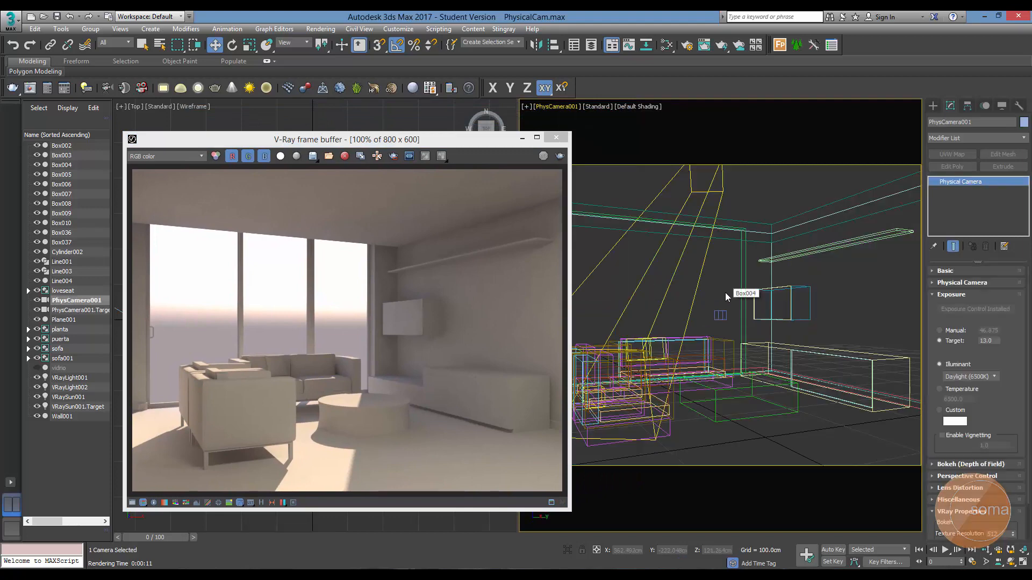
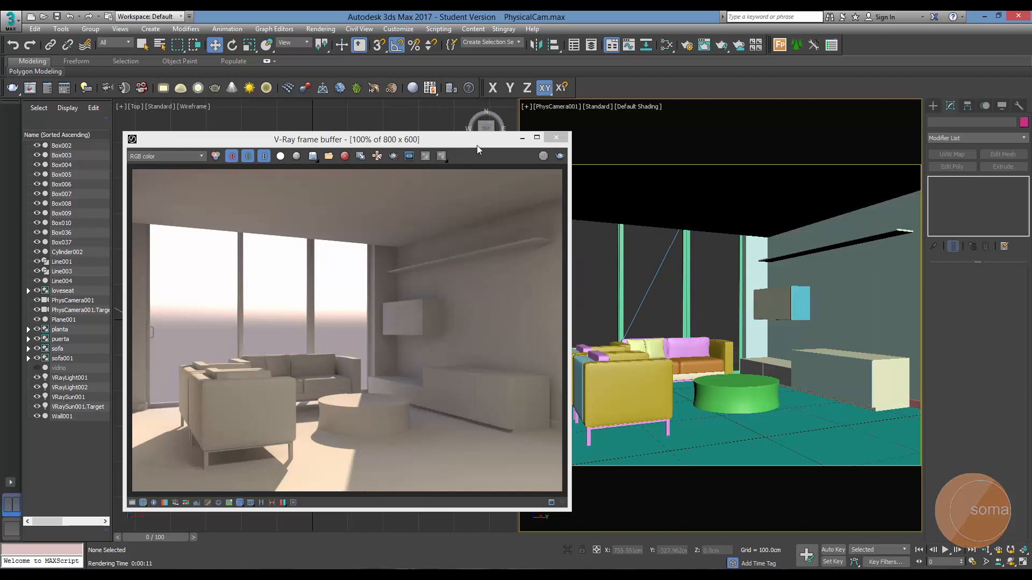
# Select the physical camera from its viewport and review the illuminant presets available for its white balance
pyautogui.moveTo(477, 148); pyautogui.dragTo(470, 146)
pyautogui.click(566, 108)
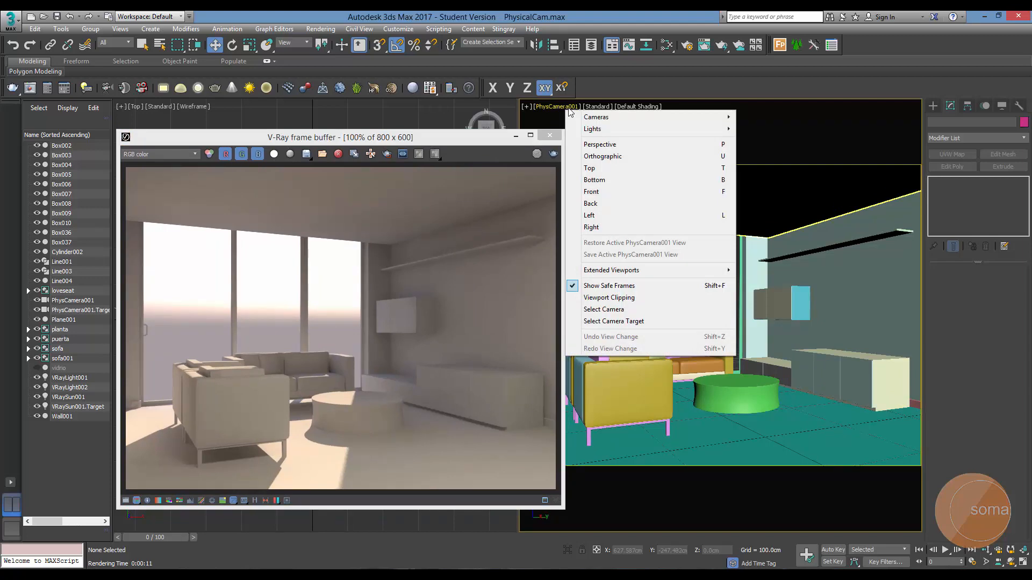
pyautogui.click(657, 311)
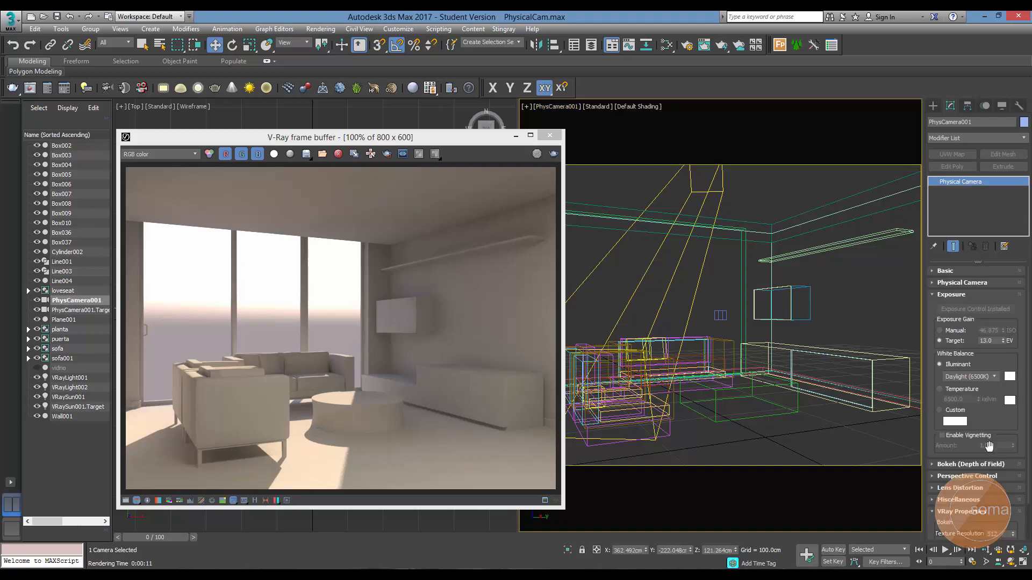
pyautogui.click(973, 376)
pyautogui.click(974, 378)
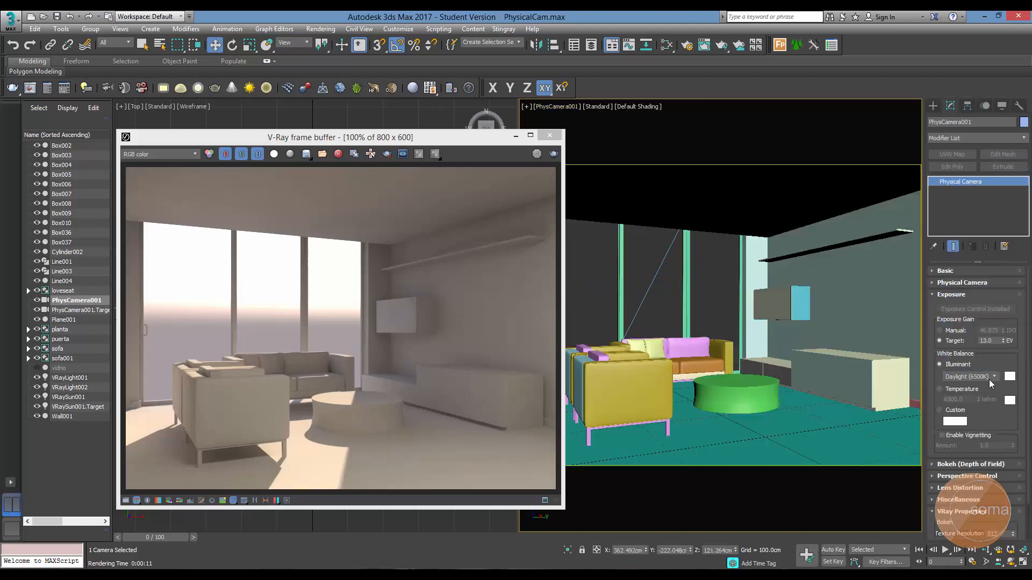
pyautogui.click(972, 378)
pyautogui.click(972, 378)
pyautogui.click(972, 377)
pyautogui.click(972, 377)
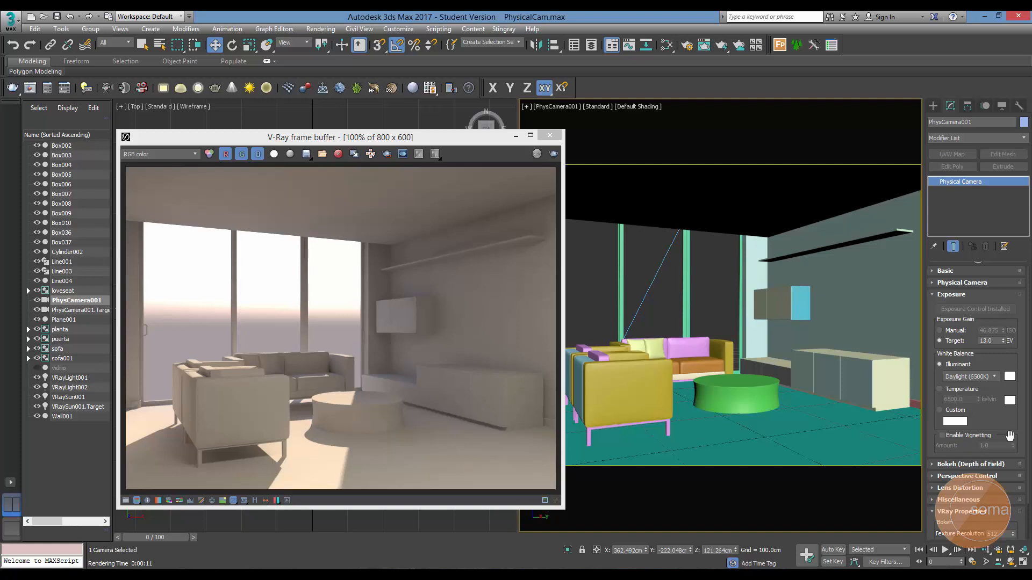
# Define a render region over the right half of the rendered image and set the camera's white balance illuminant to Sunlight (5200K)
pyautogui.click(386, 156)
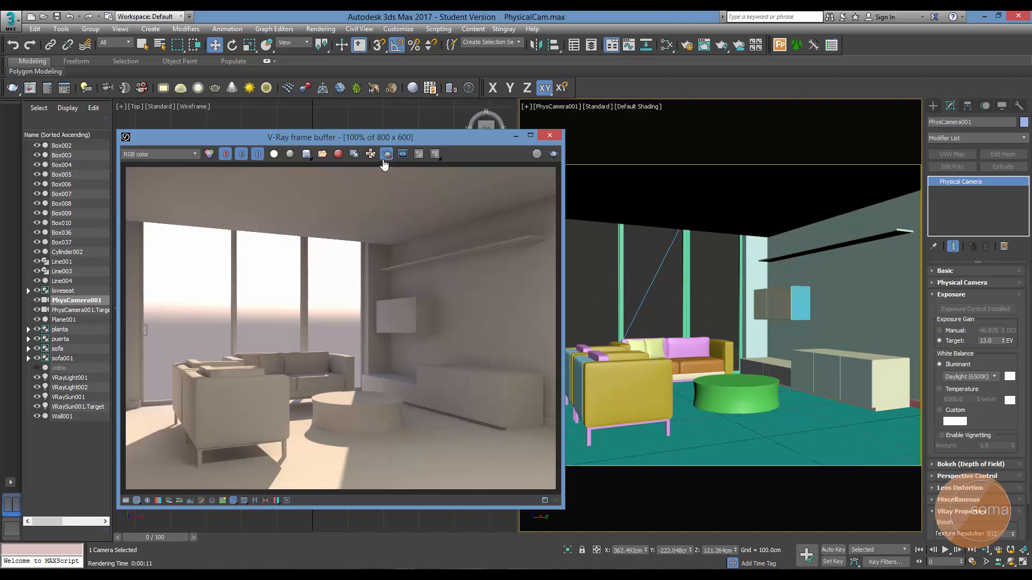
pyautogui.moveTo(329, 167); pyautogui.dragTo(591, 525)
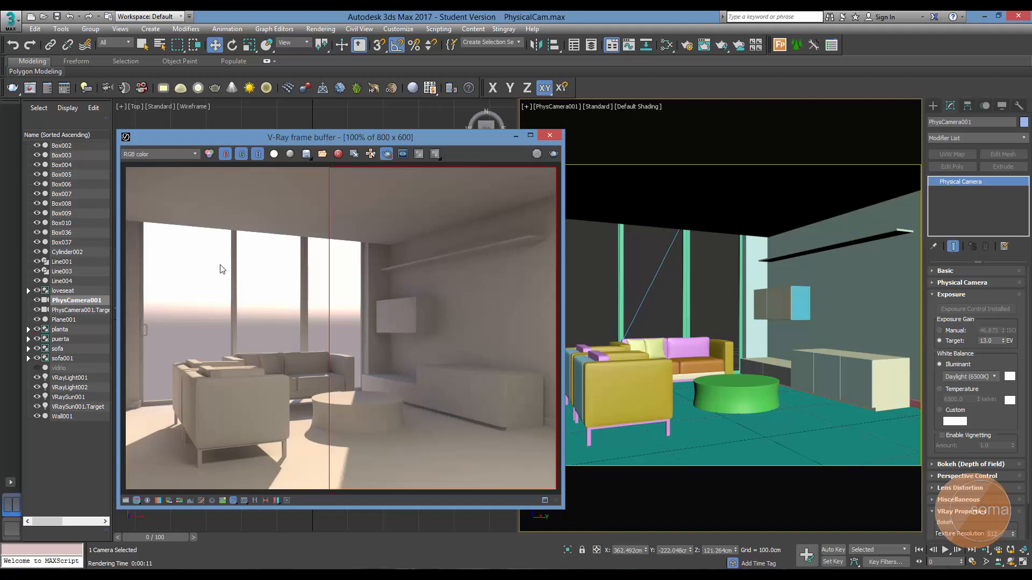
pyautogui.click(996, 376)
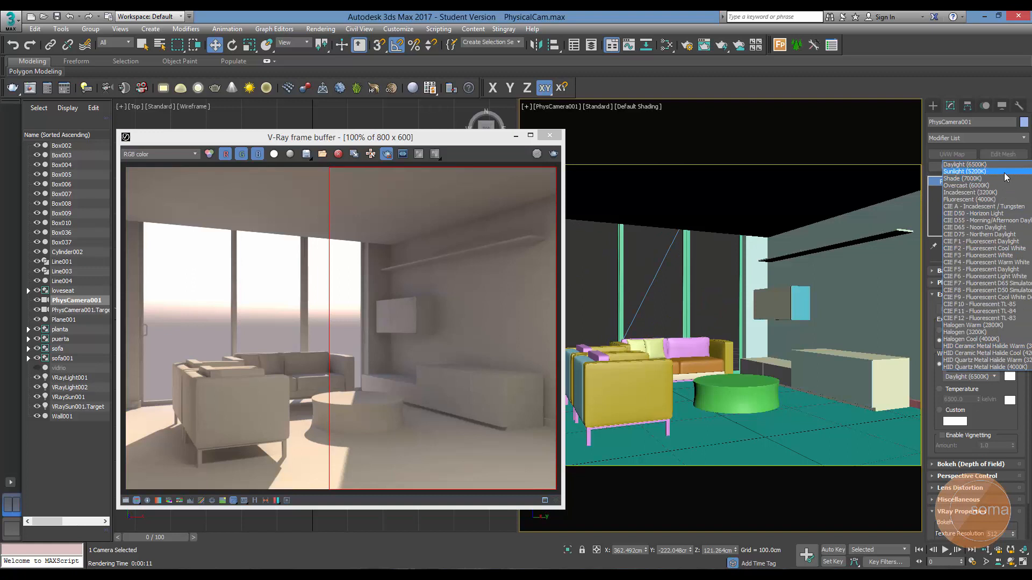
pyautogui.click(968, 172)
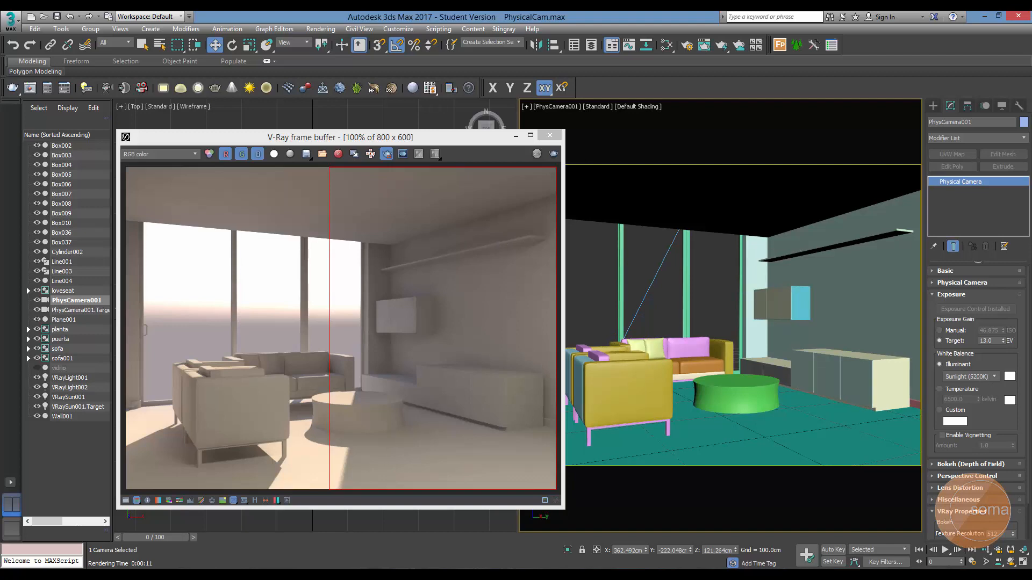
# Consult the color temperature table in the V-Ray Bootcamp PDF in Acrobat Reader, and render the region in 3ds Max to compare both white balances
pyautogui.hotkey('alt', 'Tab')
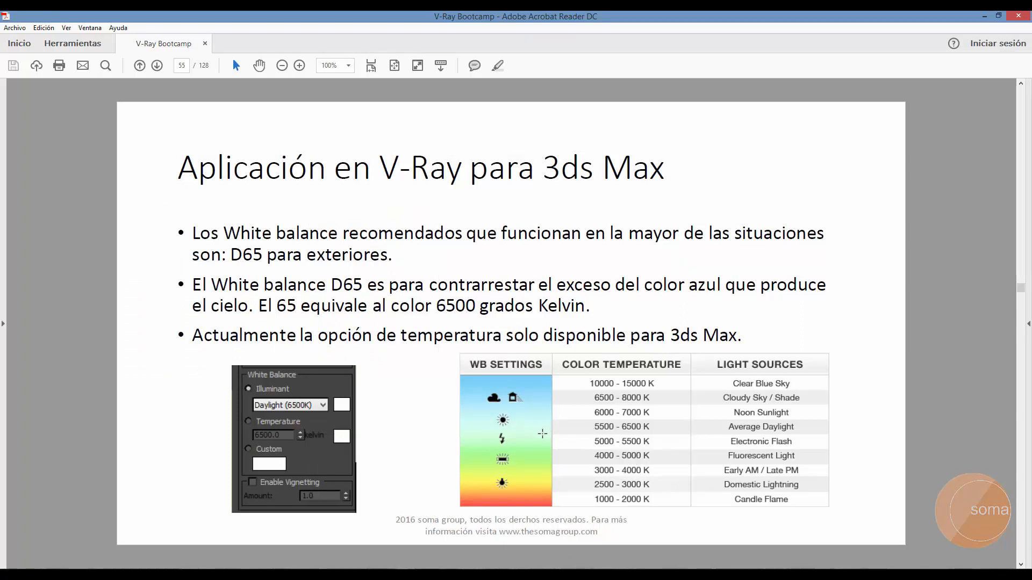
pyautogui.click(984, 17)
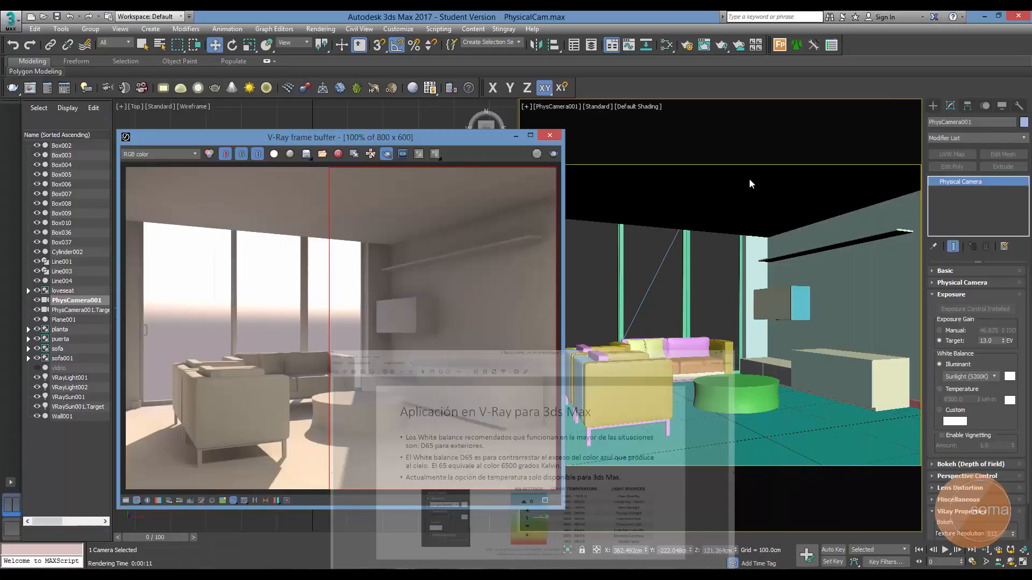
pyautogui.click(553, 154)
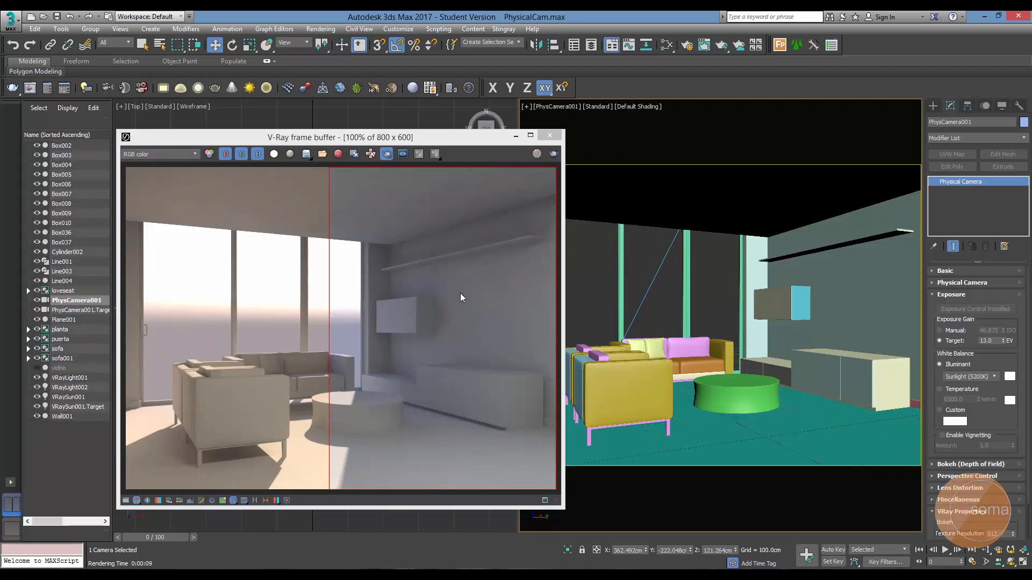
pyautogui.click(387, 154)
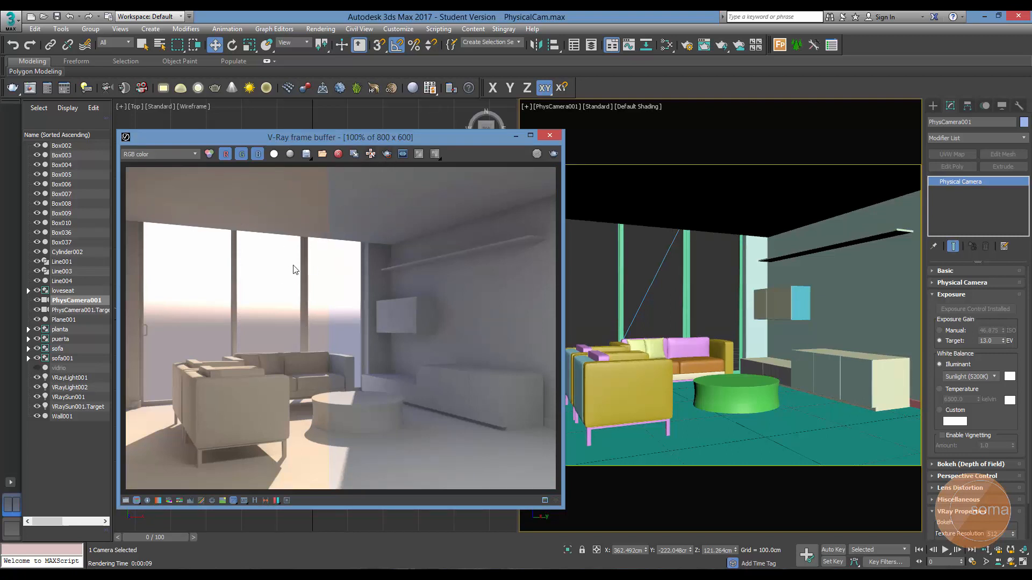
pyautogui.click(388, 155)
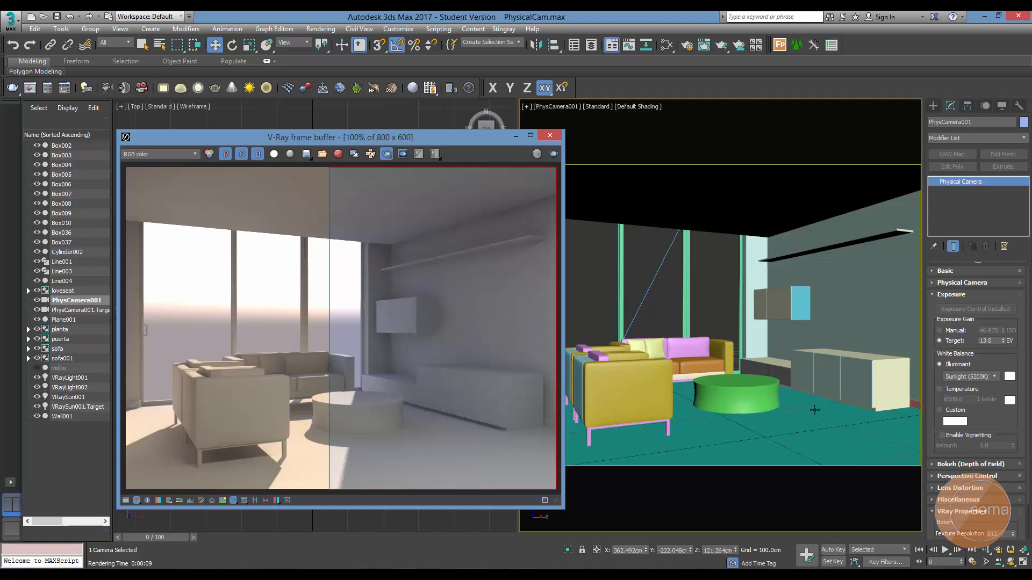
pyautogui.click(977, 378)
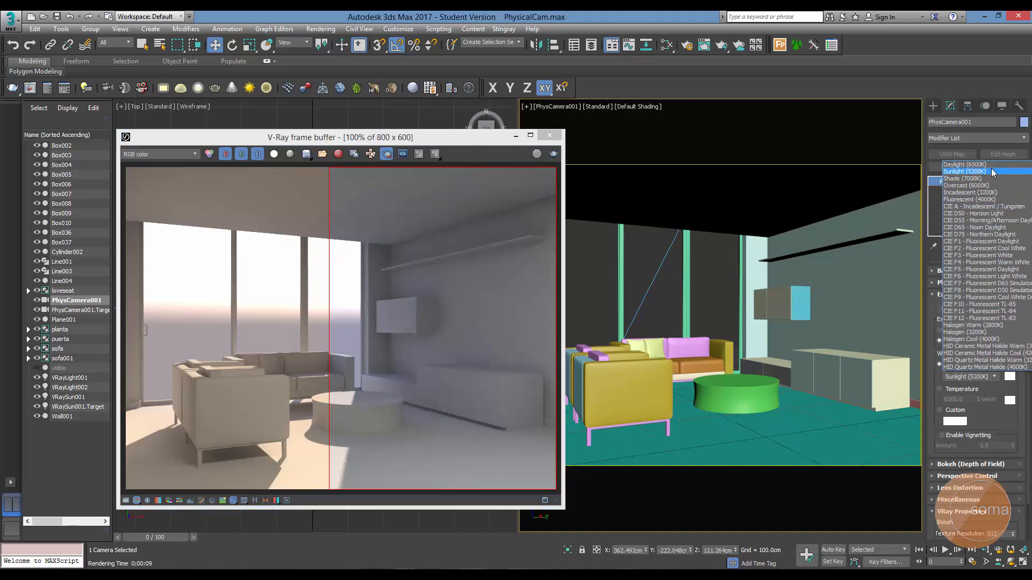
pyautogui.click(966, 54)
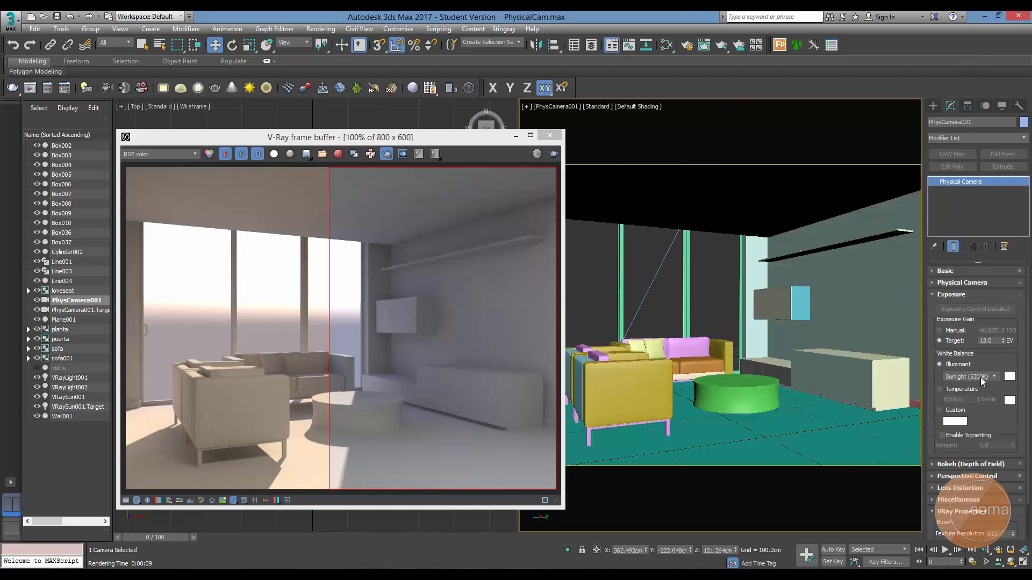
pyautogui.click(981, 378)
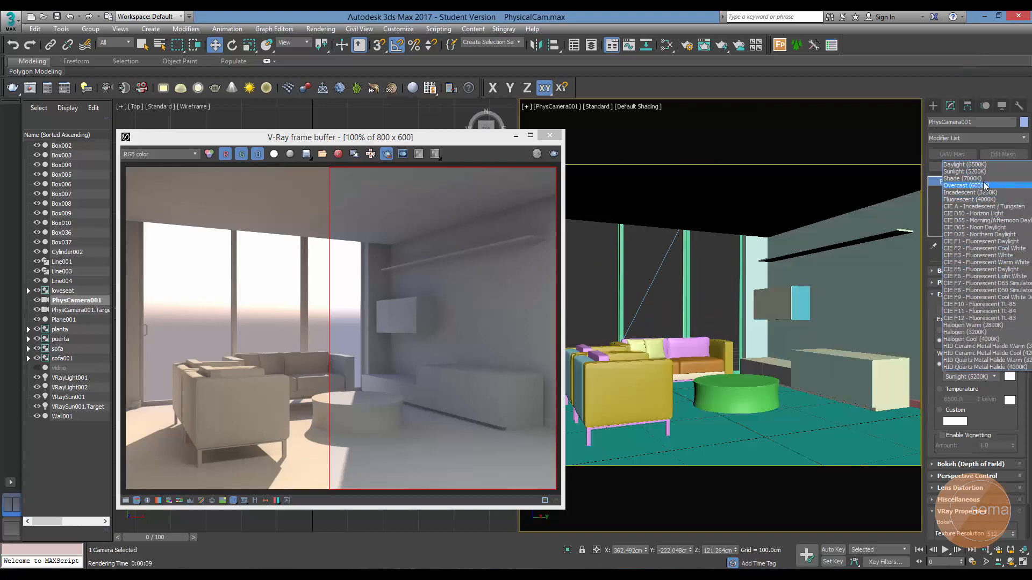
pyautogui.click(965, 75)
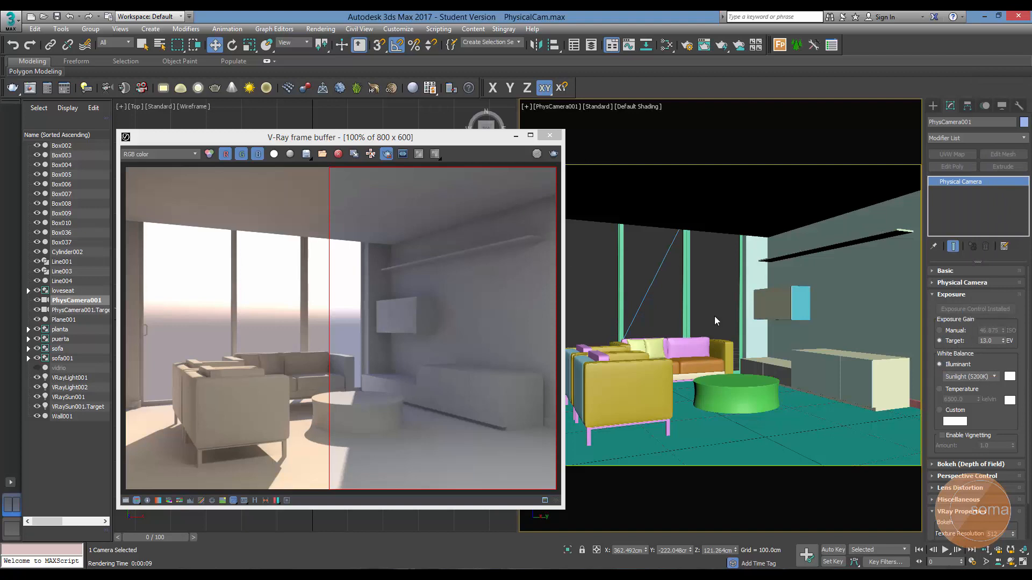
# Switch the camera's white balance to a temperature of 5800 kelvin and rerender the left half of the image as a region
pyautogui.click(960, 390)
pyautogui.click(386, 155)
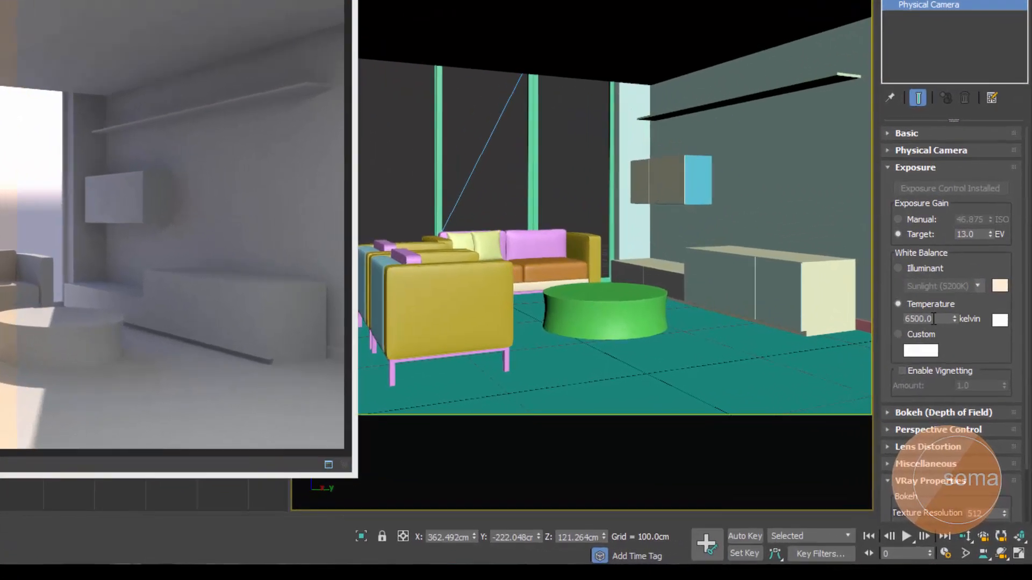
pyautogui.doubleClick(934, 319)
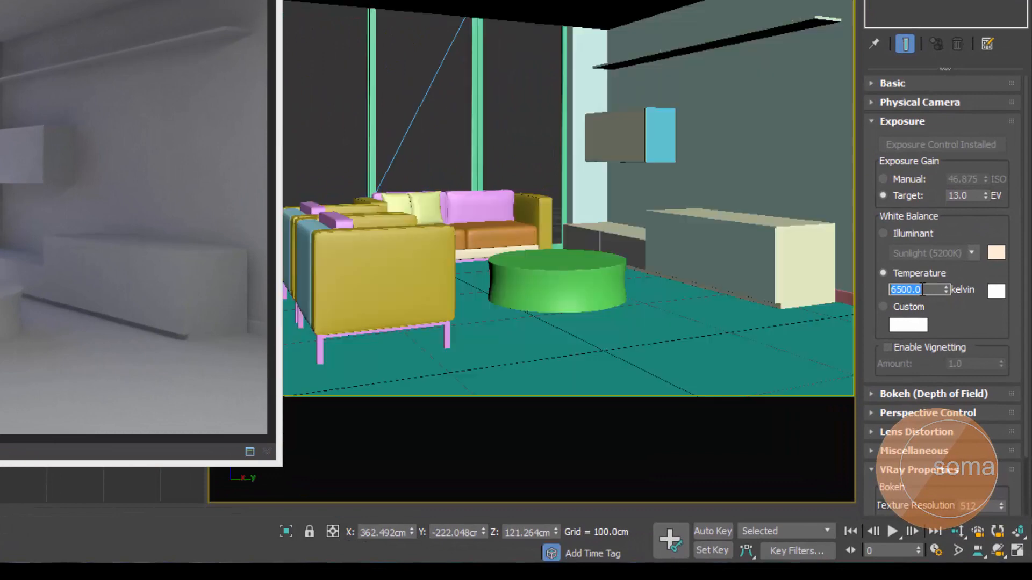
pyautogui.write('6')
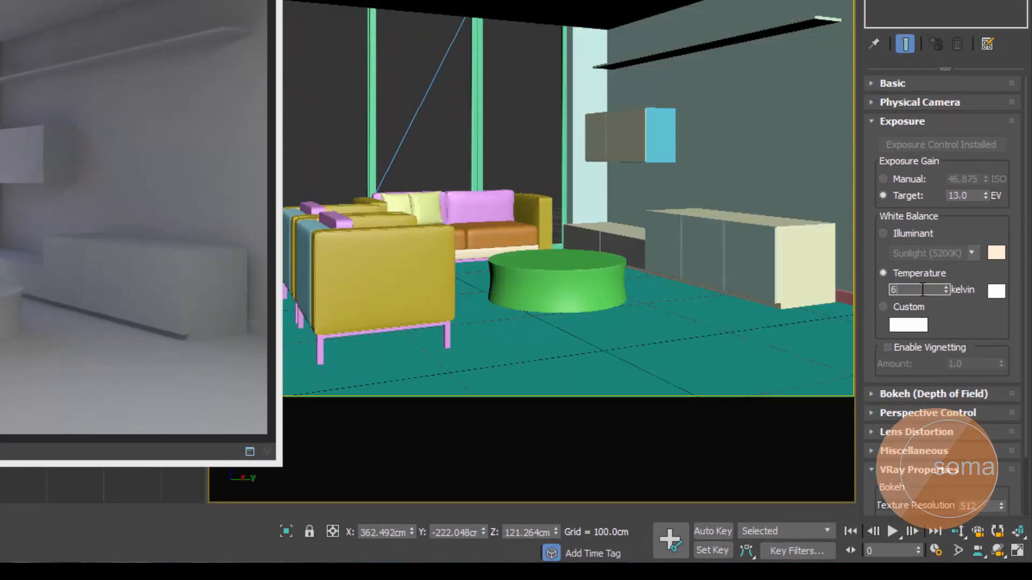
pyautogui.write('800')
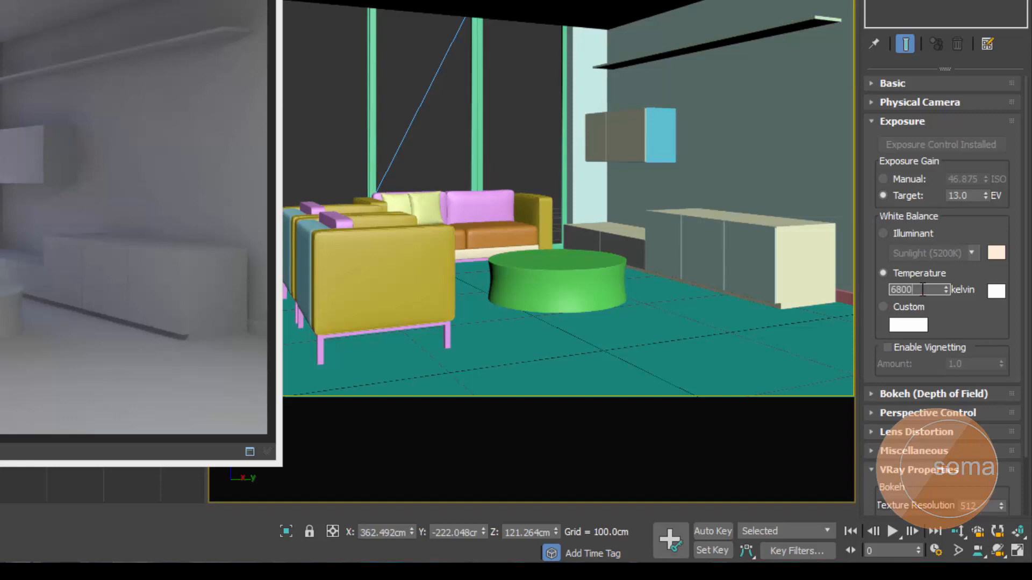
pyautogui.write('5800')
pyautogui.press('Return')
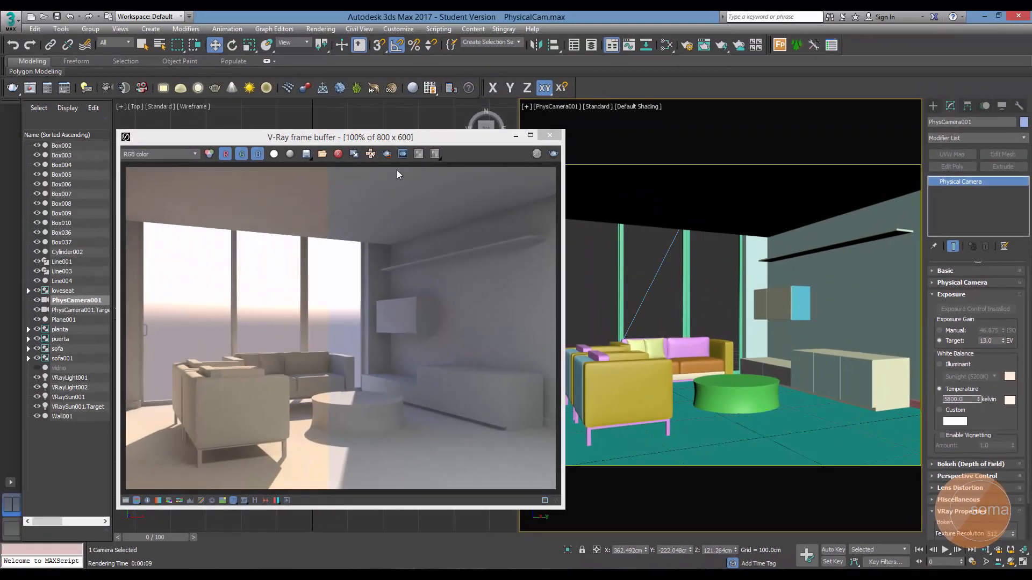
pyautogui.click(387, 154)
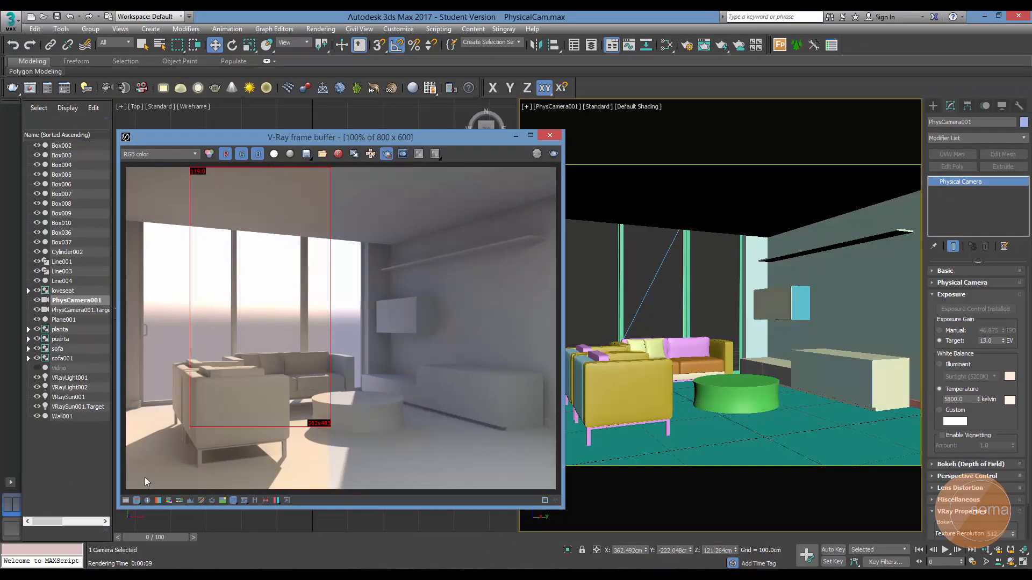
pyautogui.click(553, 155)
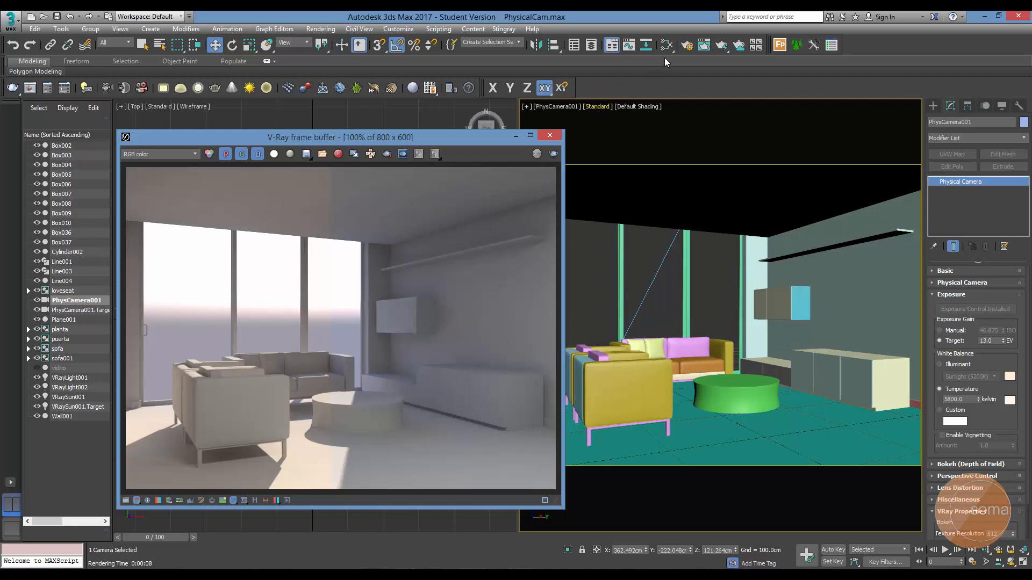
# Open the compact Material Editor and enlarge the Material #25 sample over the render to compare its grey with the interior
pyautogui.moveTo(666, 44); pyautogui.dragTo(670, 62)
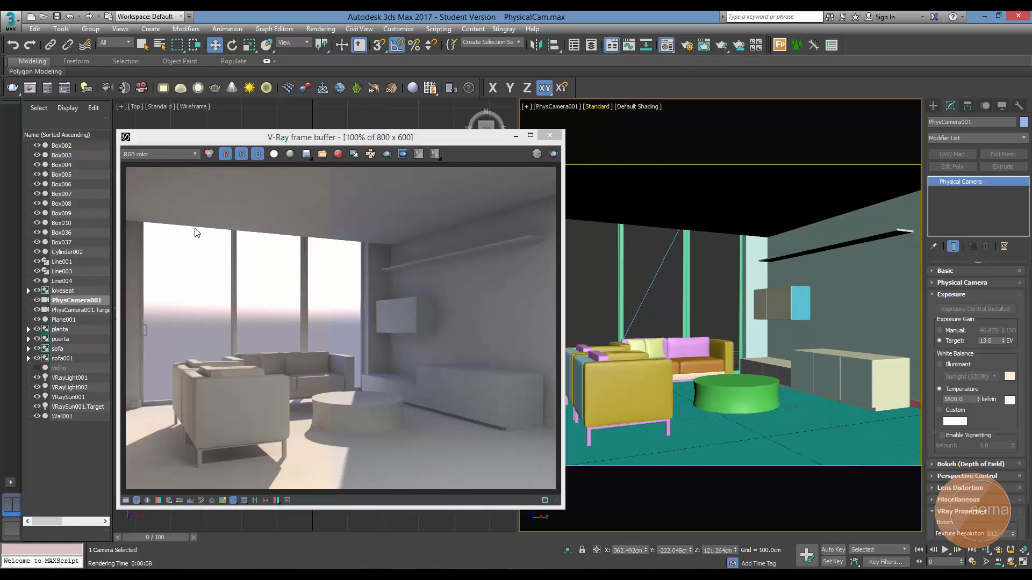
pyautogui.press('m')
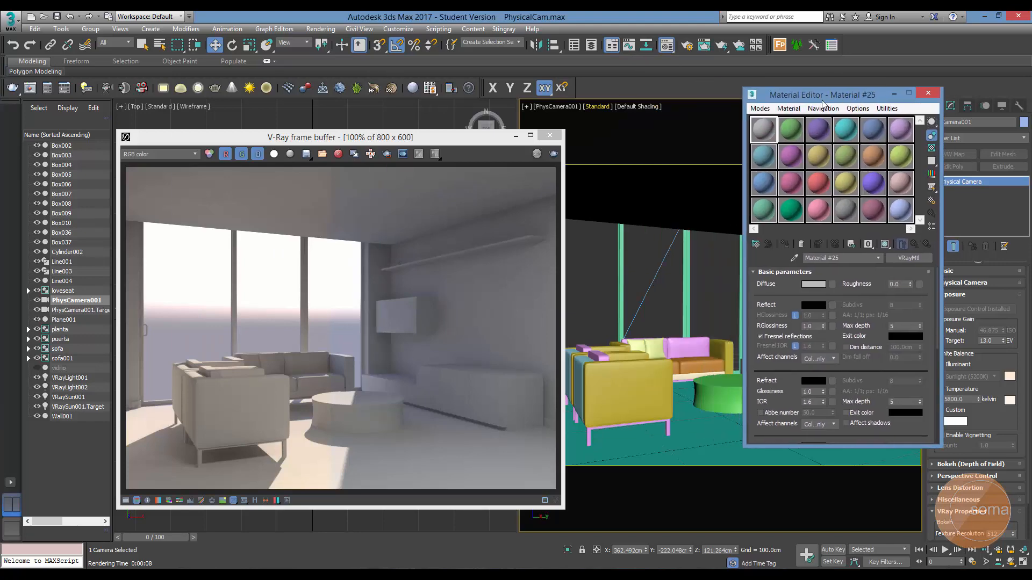
pyautogui.moveTo(475, 138); pyautogui.dragTo(446, 109)
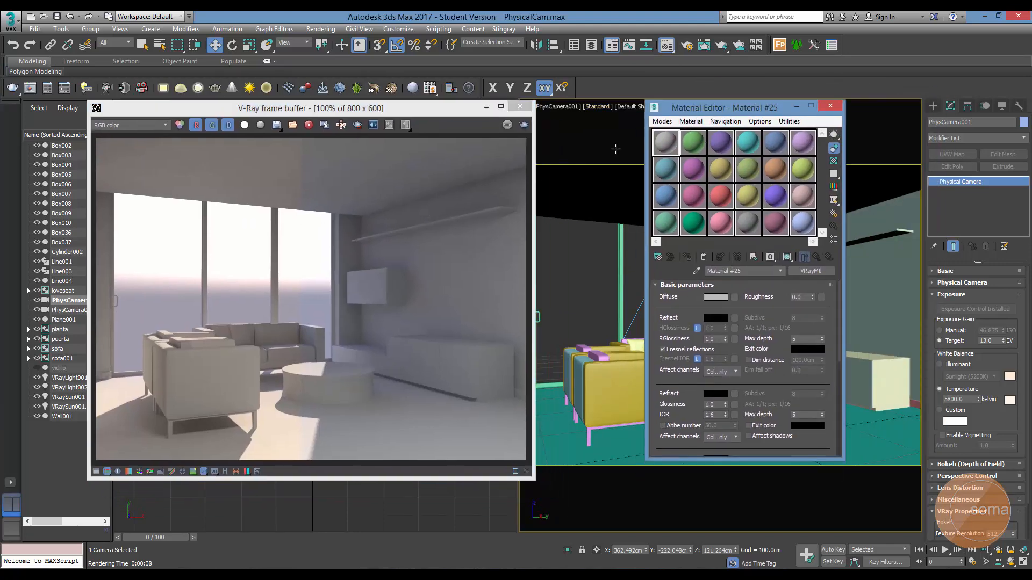
pyautogui.click(670, 139)
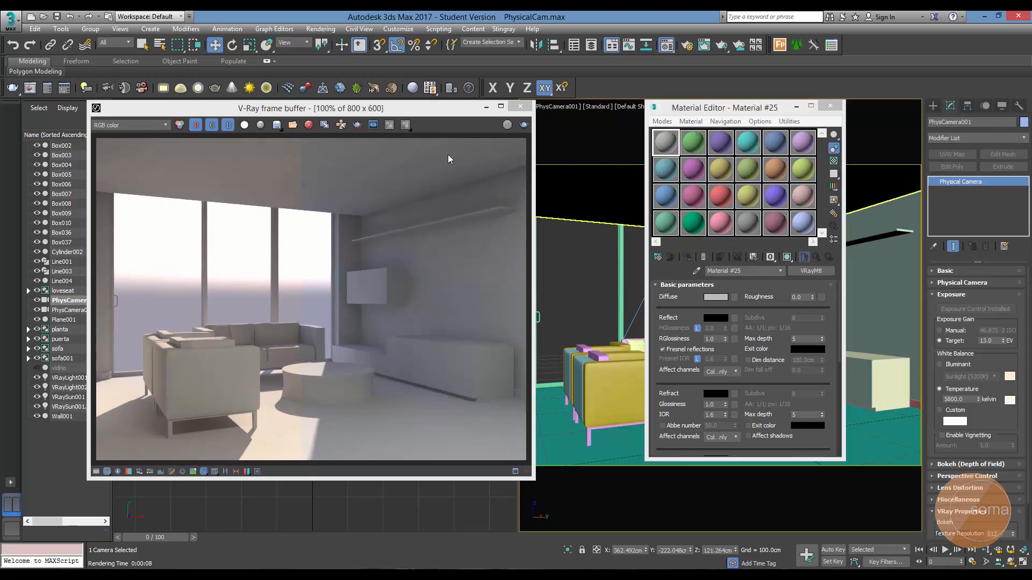
pyautogui.moveTo(273, 223); pyautogui.dragTo(404, 206)
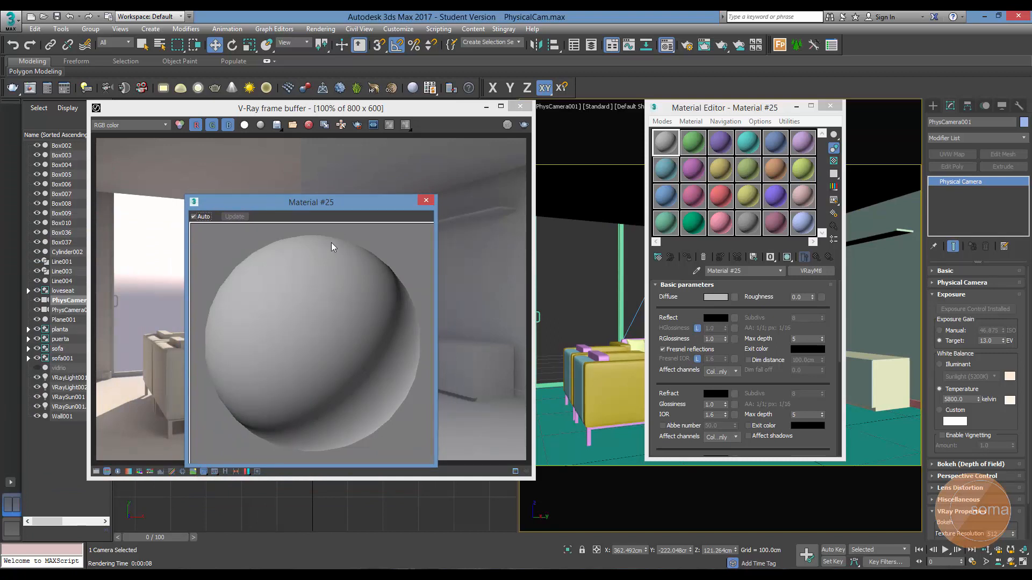
pyautogui.moveTo(343, 207); pyautogui.dragTo(330, 201)
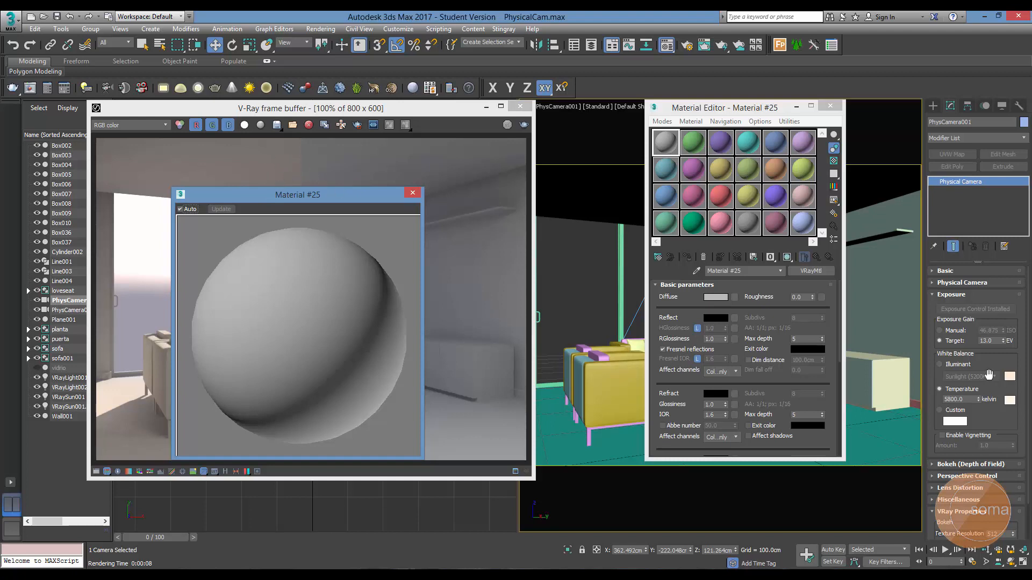
# Set the white balance temperature to 5700 kelvin and render a region over the left half of the image
pyautogui.click(972, 399)
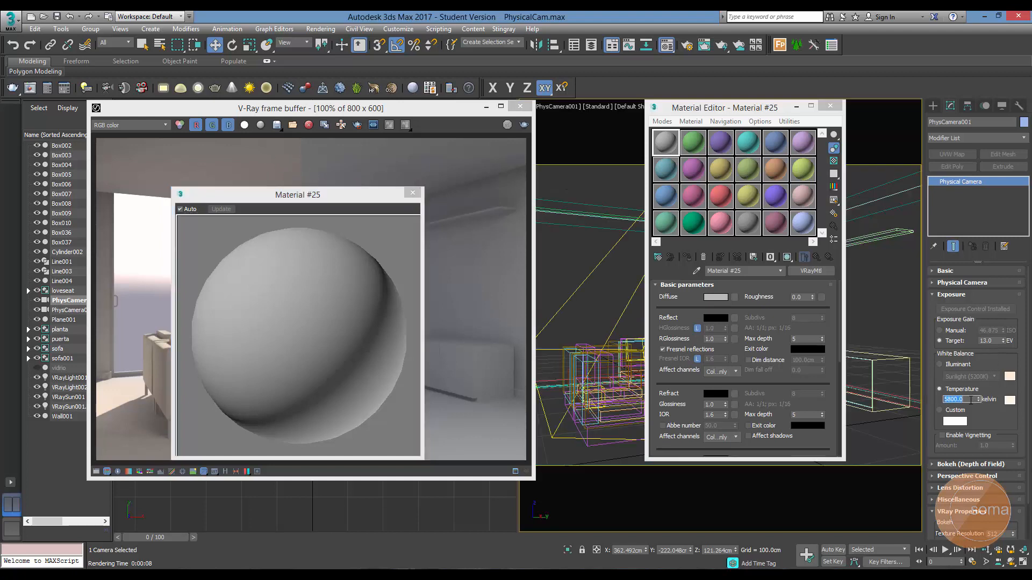
pyautogui.write('5700')
pyautogui.press('Return')
pyautogui.click(492, 228)
pyautogui.moveTo(429, 109); pyautogui.dragTo(486, 49)
pyautogui.click(359, 201)
pyautogui.click(616, 67)
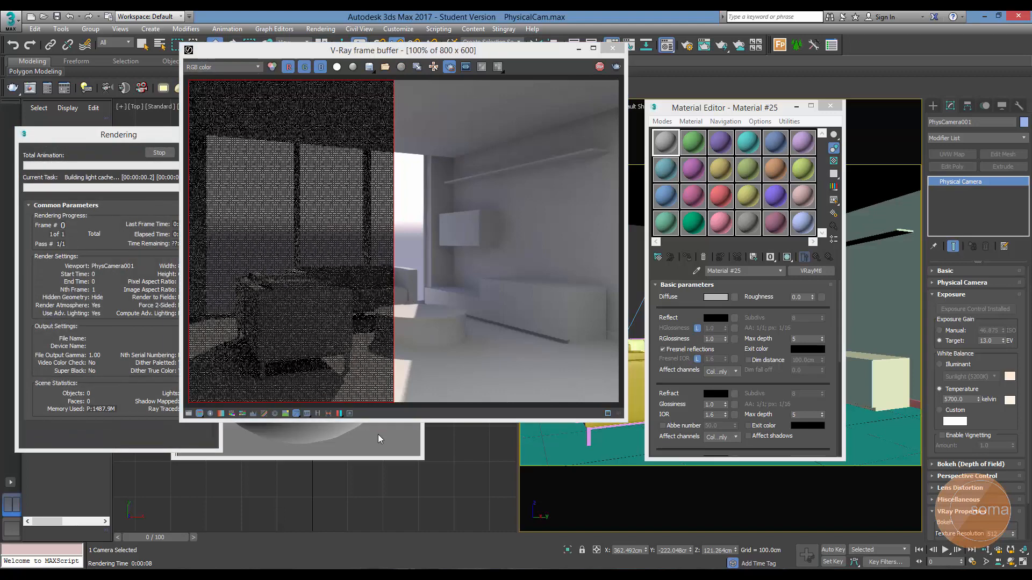
# Bring the enlarged Material #25 sample back over the render and reposition it for comparison with the rendered surfaces
pyautogui.click(378, 434)
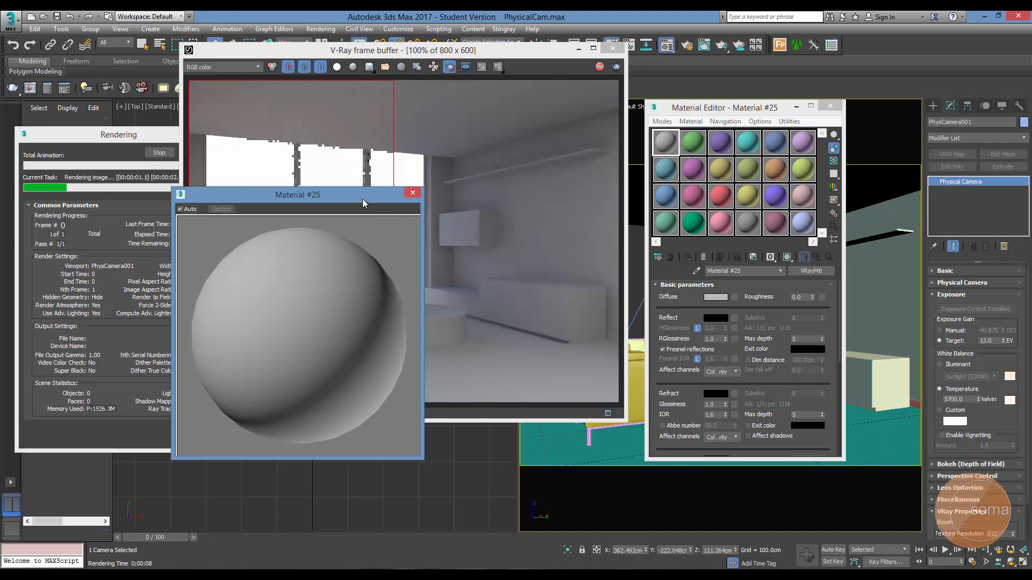
pyautogui.moveTo(356, 201); pyautogui.dragTo(436, 135)
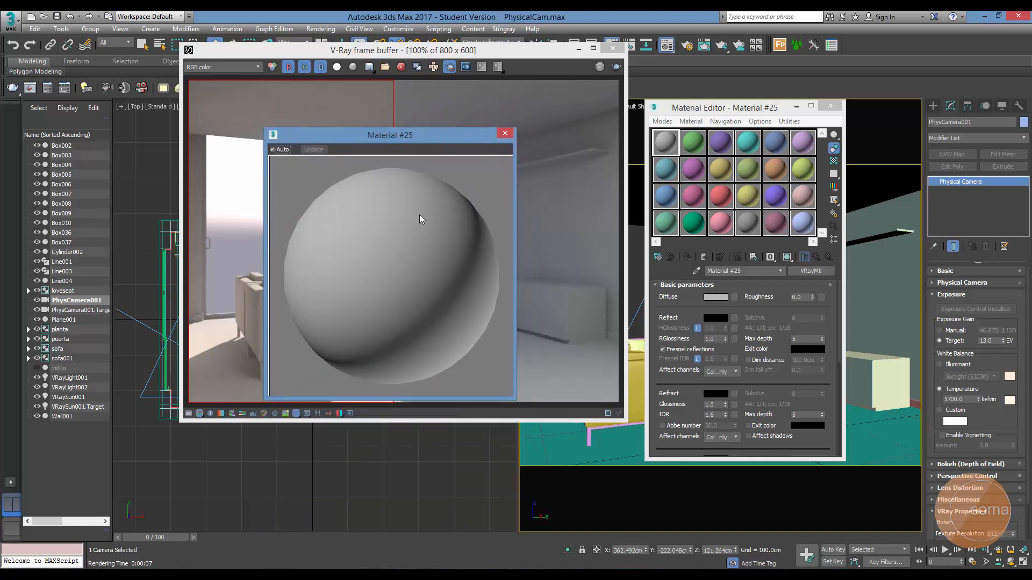
pyautogui.moveTo(419, 135); pyautogui.dragTo(394, 159)
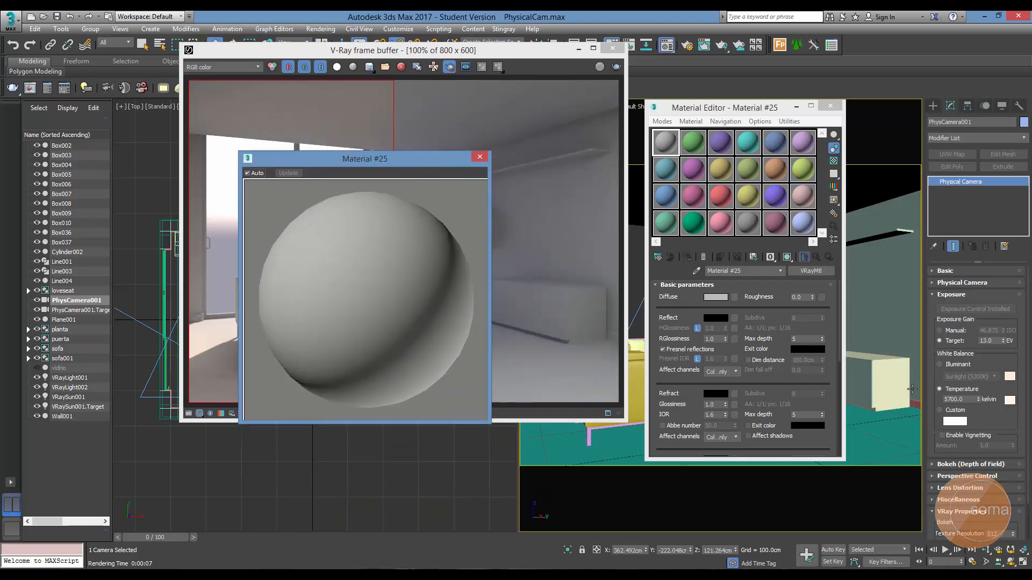
# Set the white balance temperature to 5500 kelvin, rerender the same region and move the frame buffer clear of the material sample
pyautogui.doubleClick(962, 399)
pyautogui.write('5')
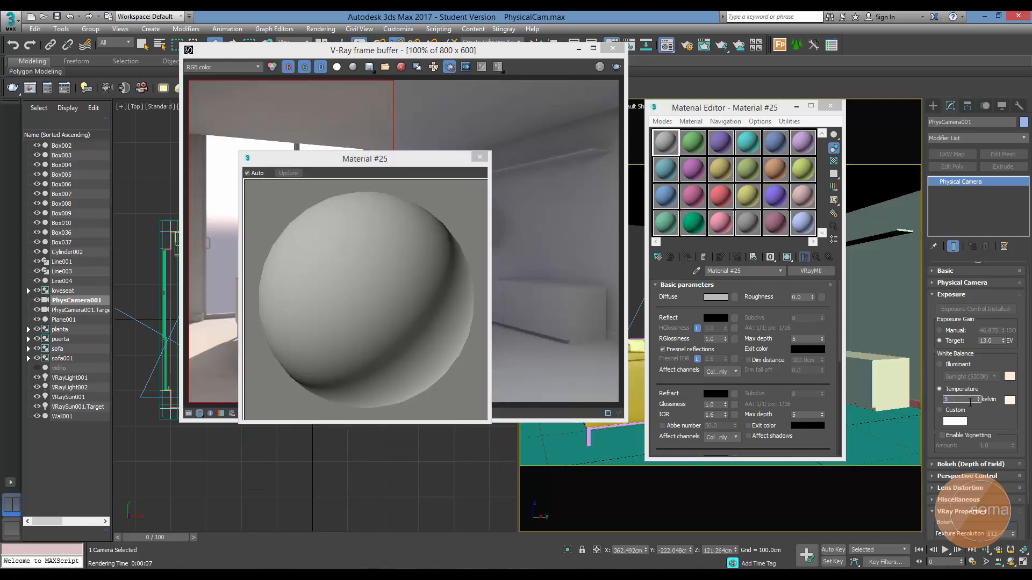
pyautogui.write('500')
pyautogui.press('Return')
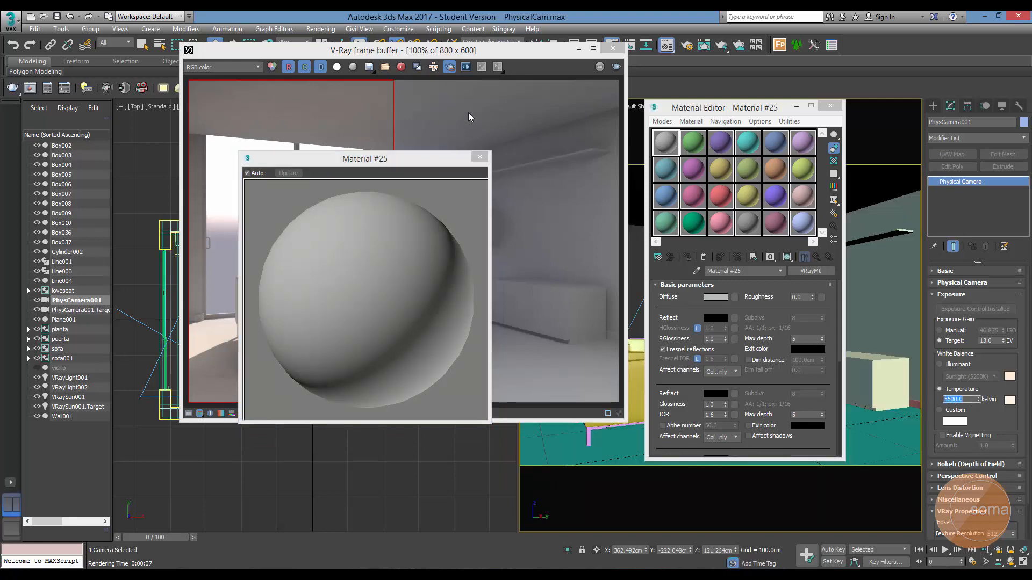
pyautogui.click(616, 66)
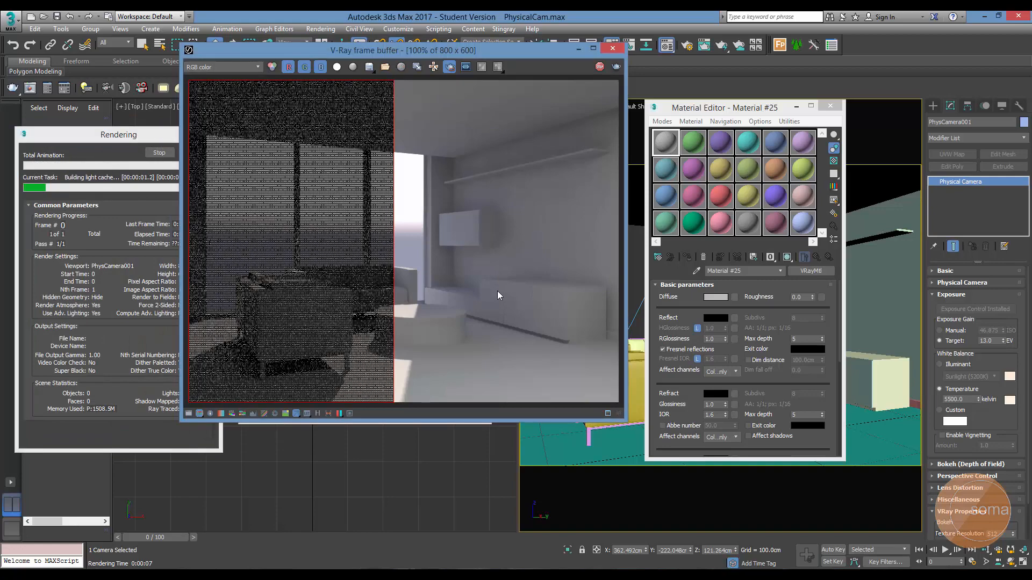
pyautogui.moveTo(432, 50); pyautogui.dragTo(500, 33)
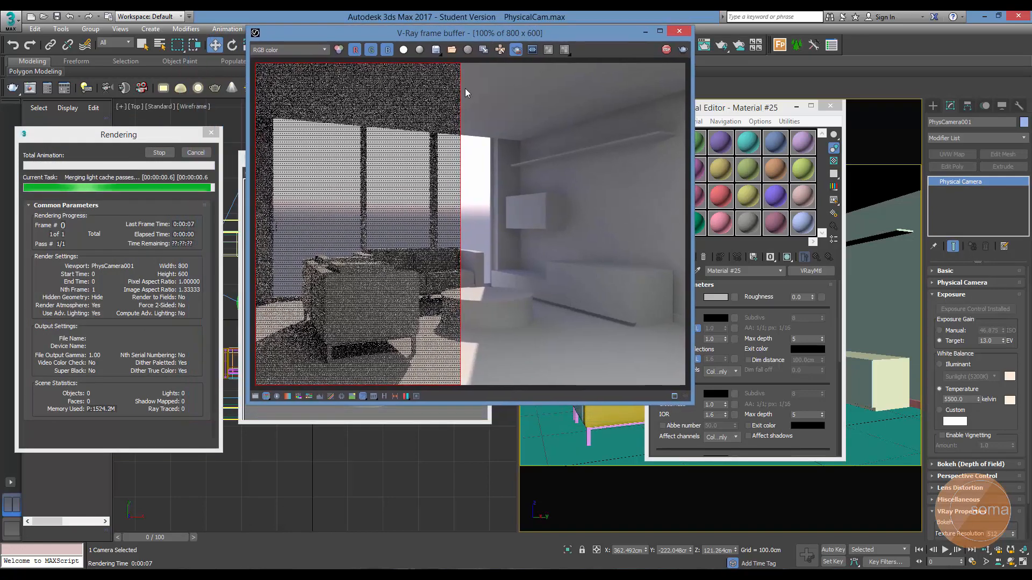
# Bring the Material #25 sample over the 5500 K region render for comparison and move the Material Editor clear of the frame buffer
pyautogui.click(353, 421)
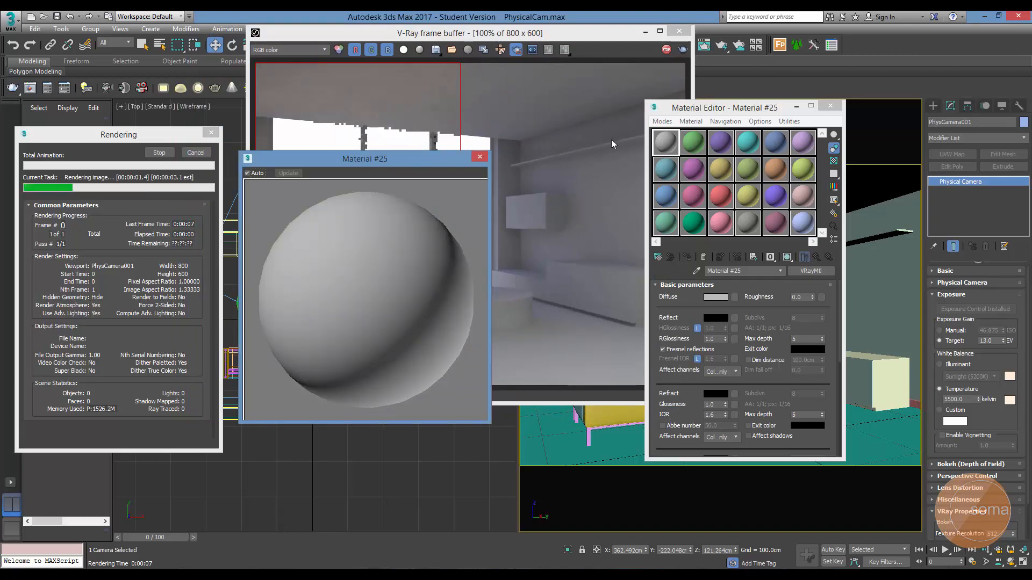
pyautogui.moveTo(671, 109); pyautogui.dragTo(735, 114)
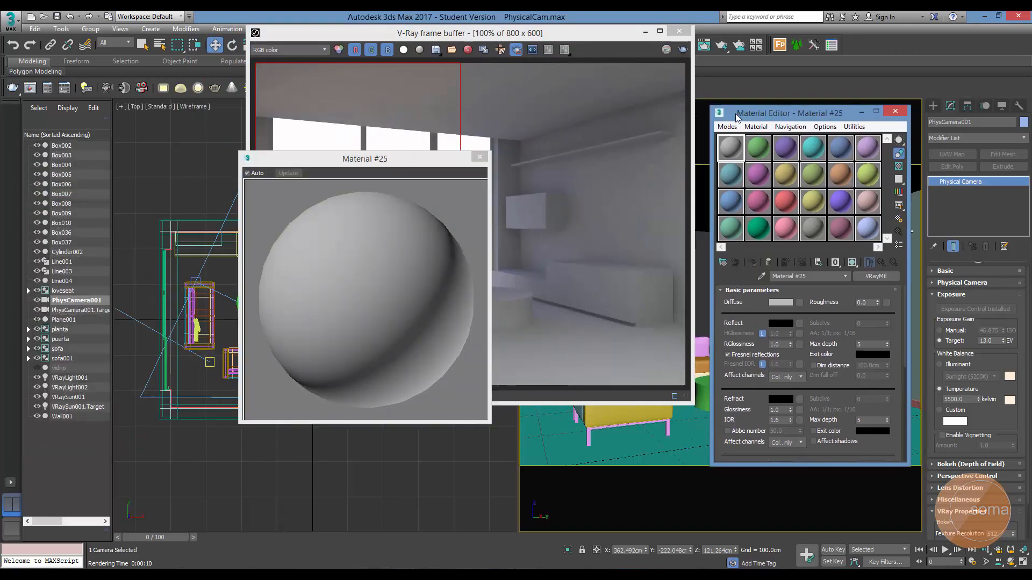
pyautogui.moveTo(370, 160); pyautogui.dragTo(473, 93)
pyautogui.click(516, 51)
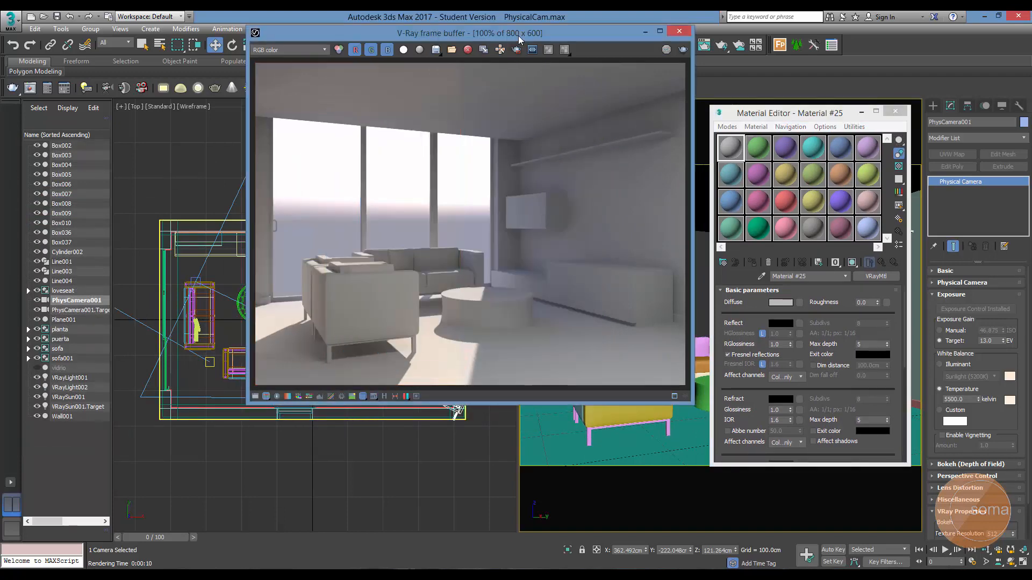
# Compare the Material #25 sample with the full 5500 K render, moving it over and beside the image, and clear the material windows away
pyautogui.moveTo(520, 36); pyautogui.dragTo(338, 108)
pyautogui.moveTo(544, 96); pyautogui.dragTo(368, 189)
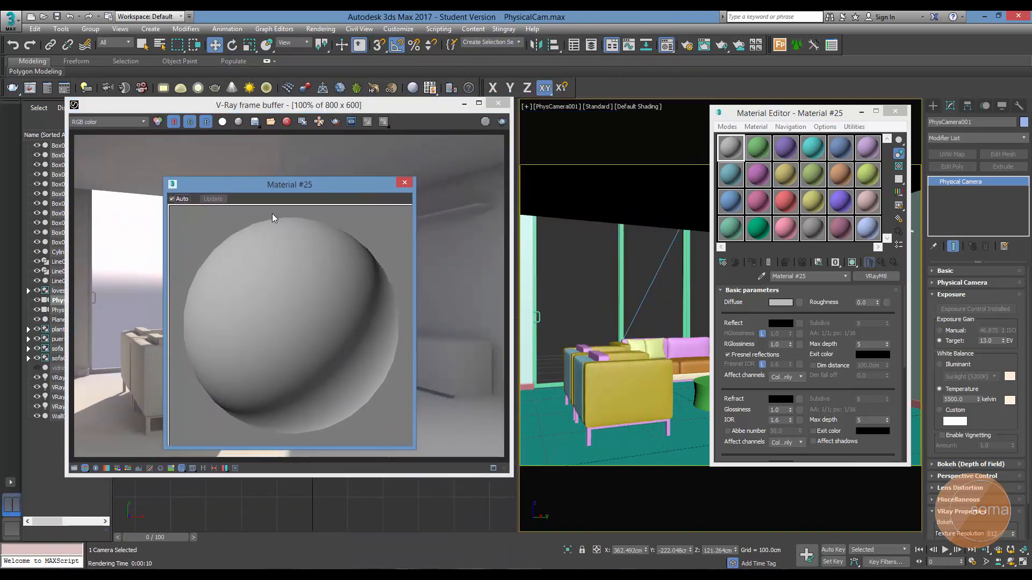
pyautogui.moveTo(235, 182); pyautogui.dragTo(517, 176)
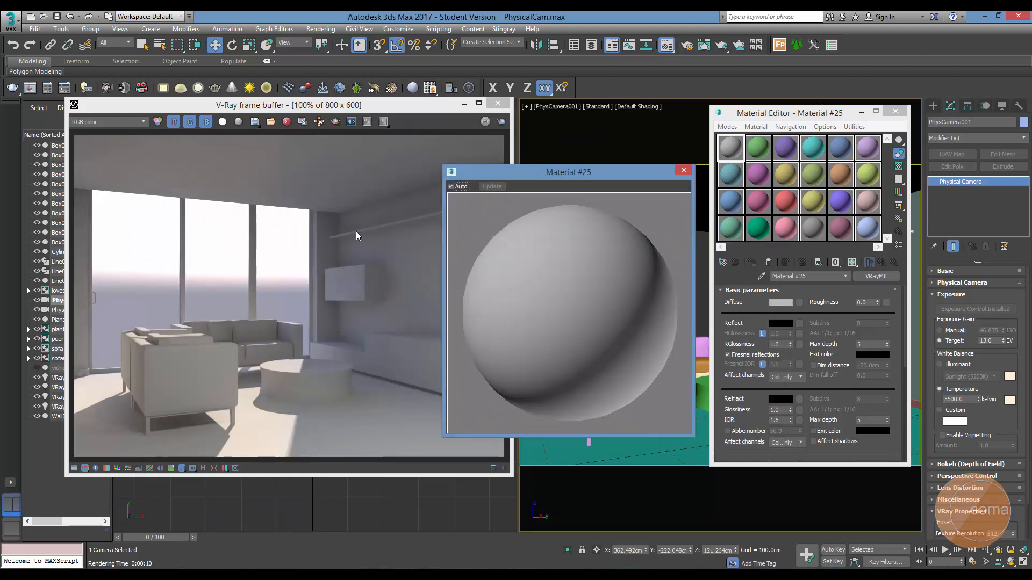
pyautogui.moveTo(524, 174); pyautogui.dragTo(288, 178)
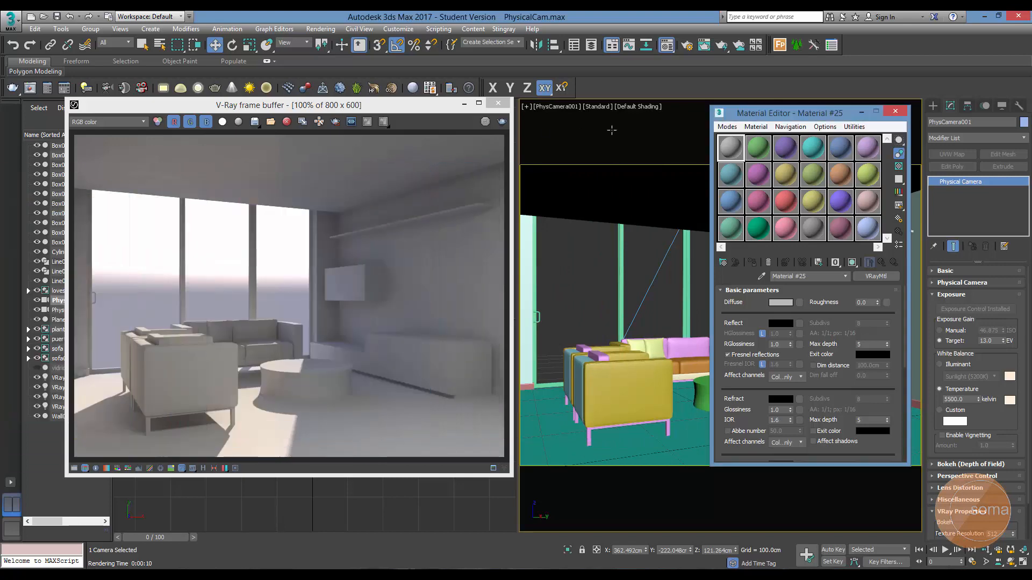
pyautogui.moveTo(774, 116); pyautogui.dragTo(0, 145)
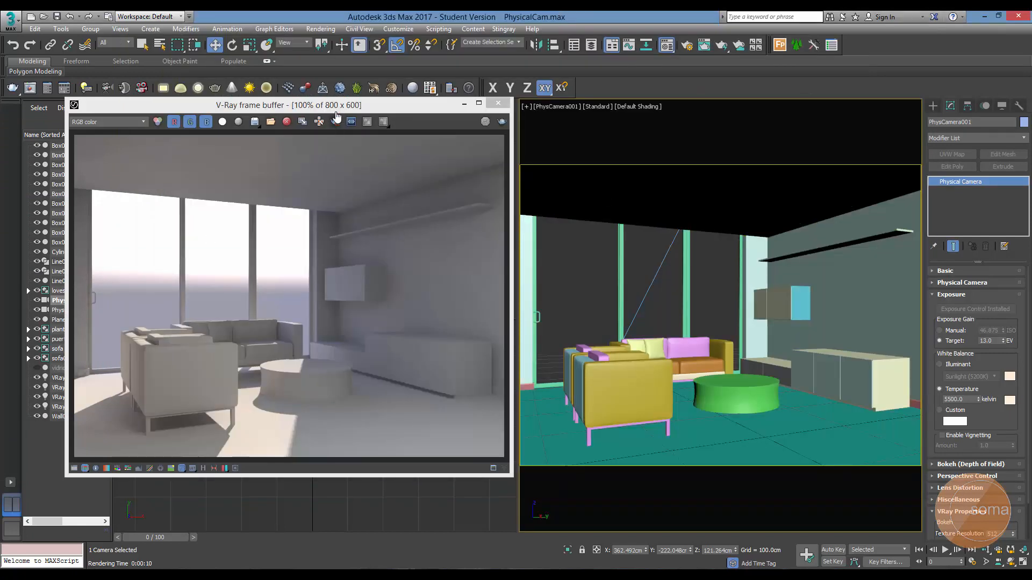
pyautogui.moveTo(336, 105); pyautogui.dragTo(364, 97)
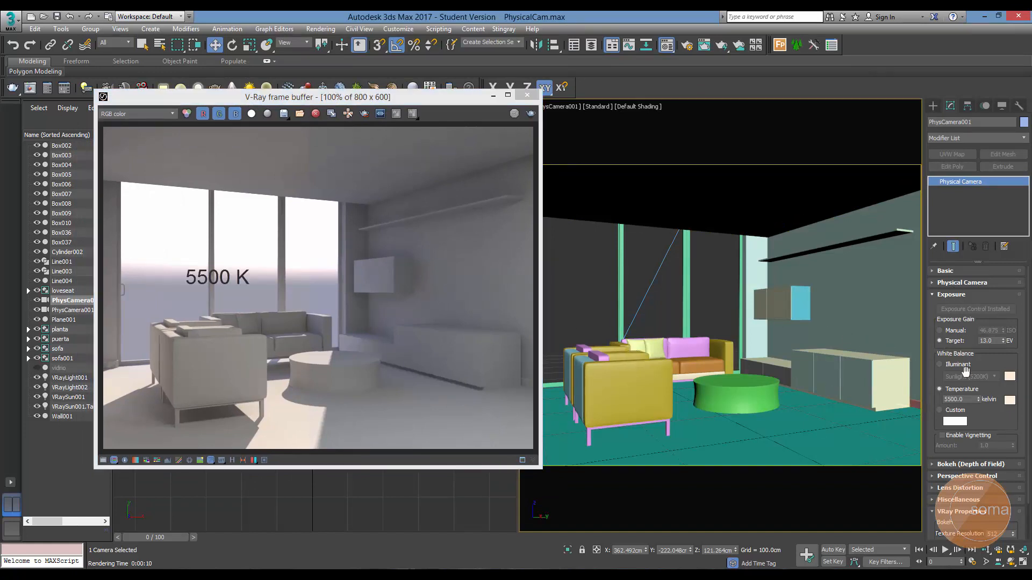
# Collapse the camera's Exposure settings and expand Perspective Control to view the lens shift and tilt correction options
pyautogui.click(950, 295)
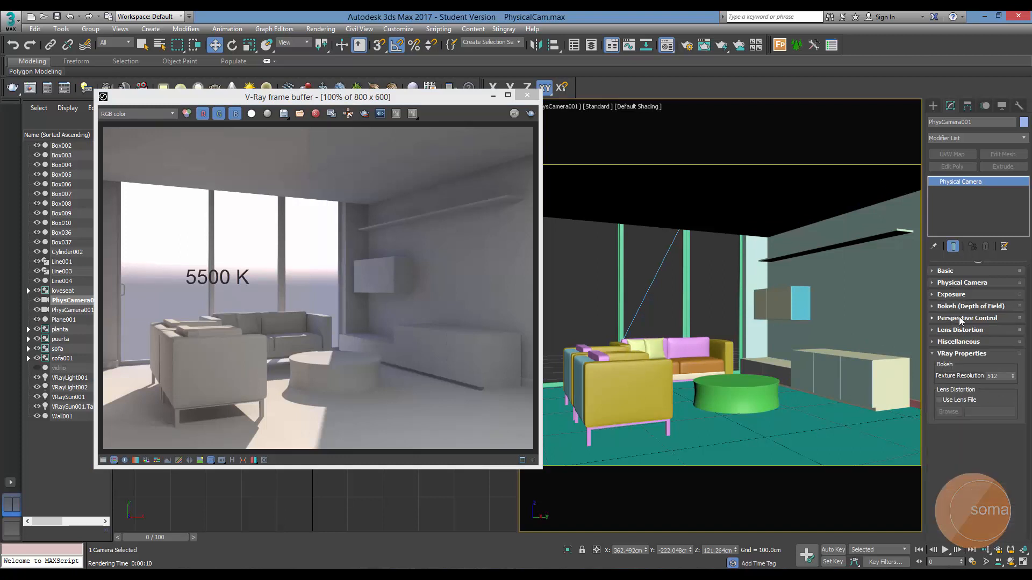
pyautogui.click(965, 318)
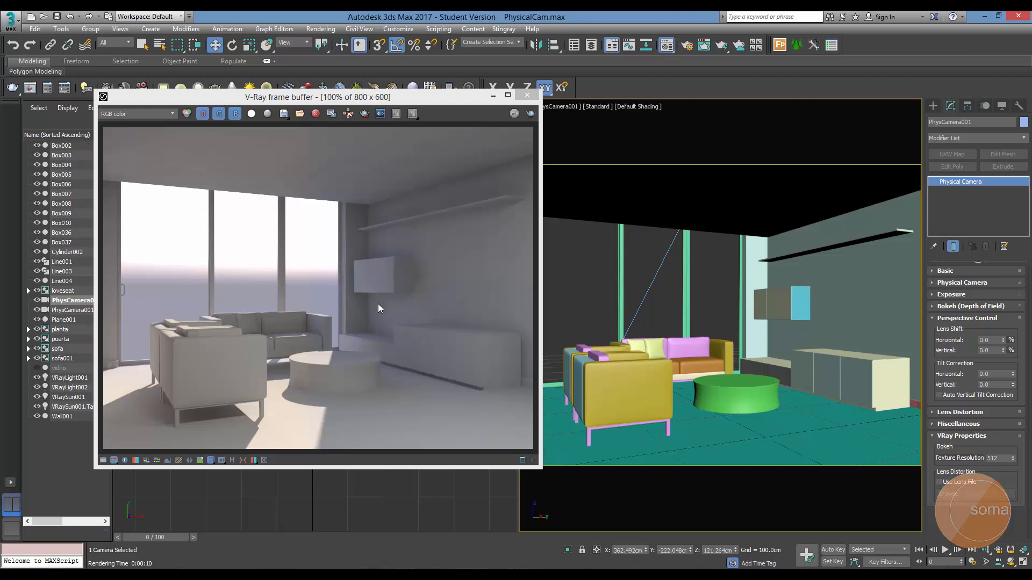
pyautogui.click(747, 299)
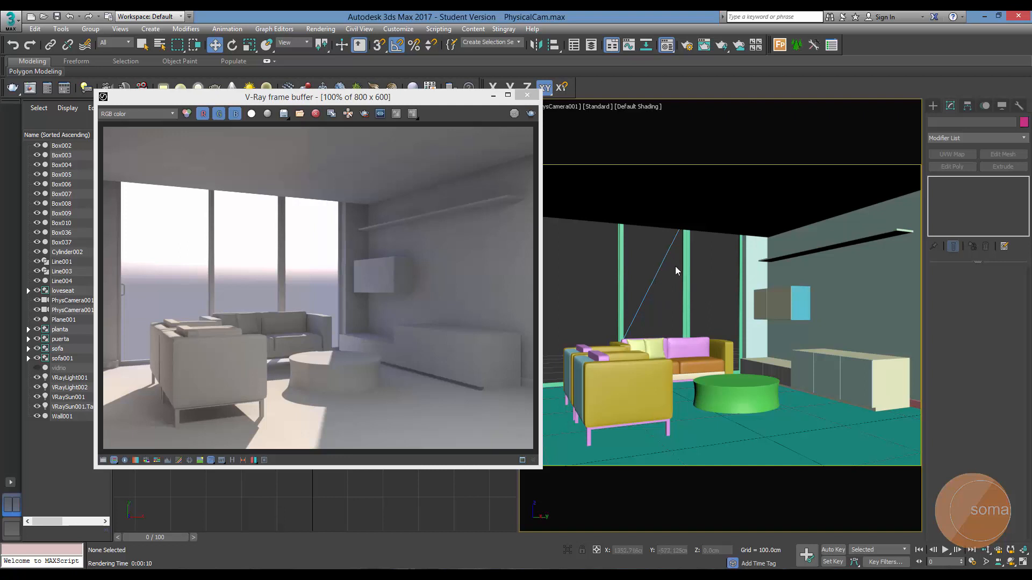
# Select the target of PhysCamera001 and lower it vertically to a height of about 73 cm
pyautogui.moveTo(436, 102); pyautogui.dragTo(370, 150)
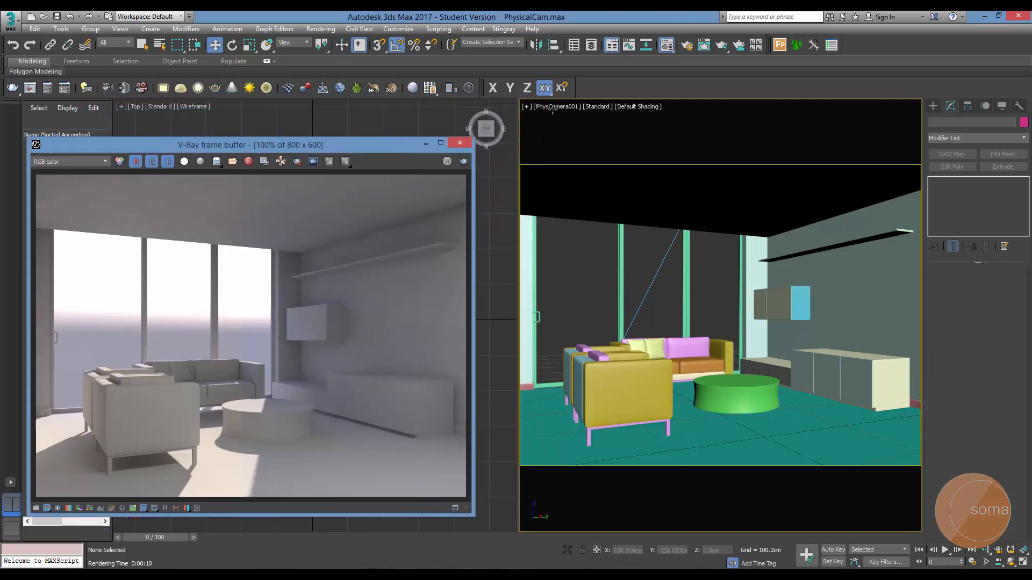
pyautogui.click(556, 107)
pyautogui.click(618, 299)
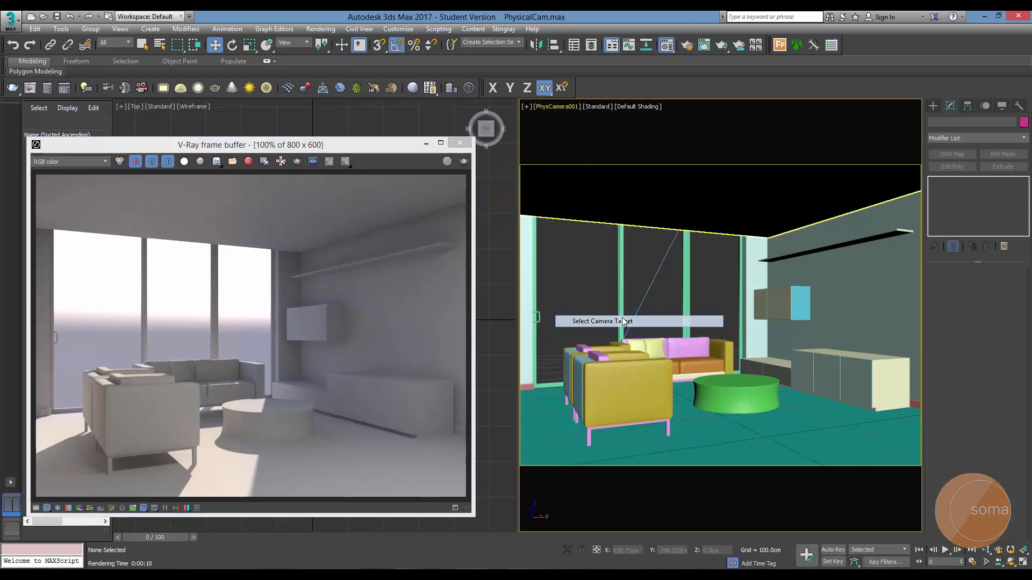
pyautogui.press('F3')
pyautogui.moveTo(369, 152); pyautogui.dragTo(389, 129)
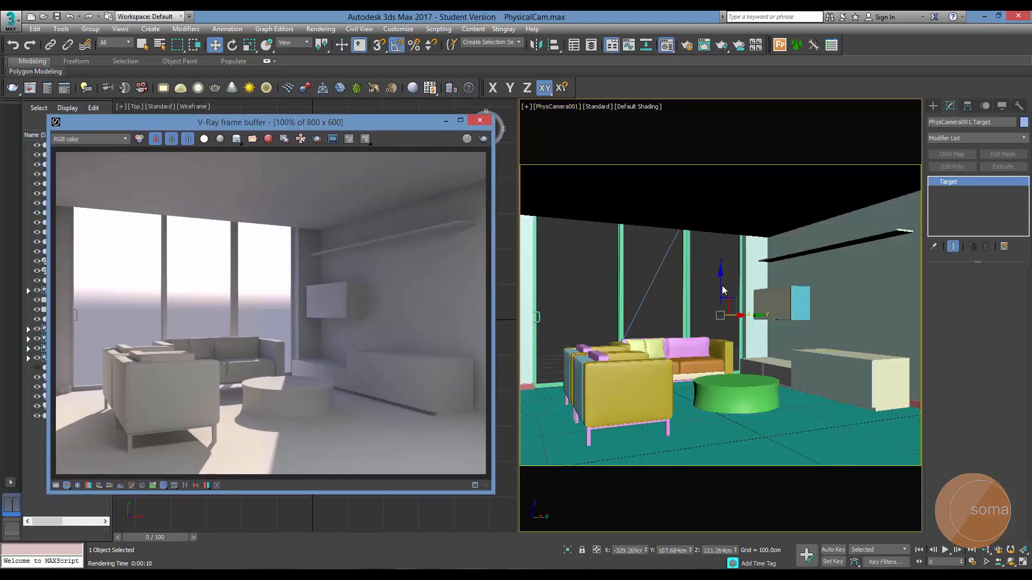
pyautogui.moveTo(721, 286); pyautogui.dragTo(722, 313)
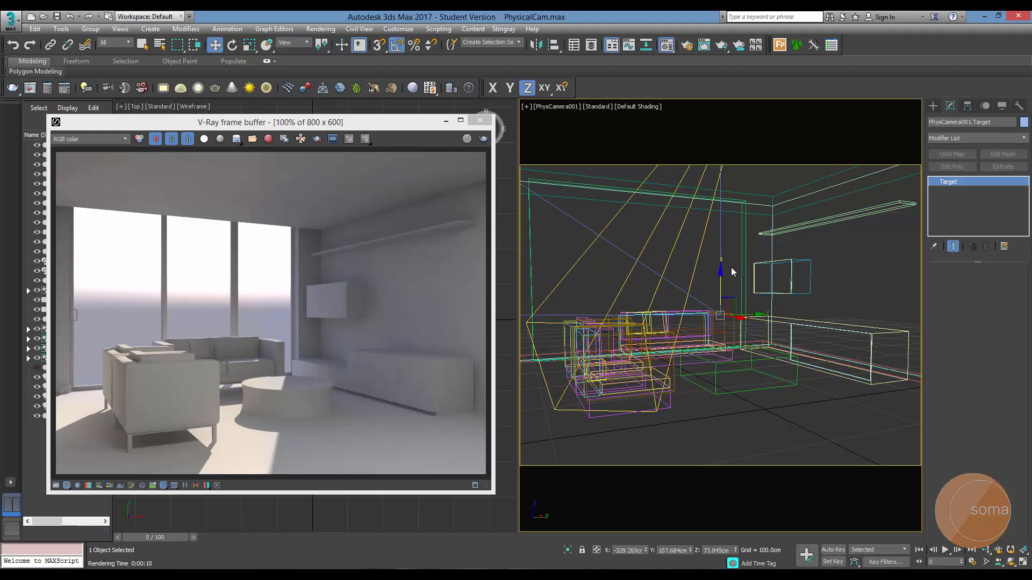
pyautogui.moveTo(734, 272); pyautogui.dragTo(731, 267, button='middle')
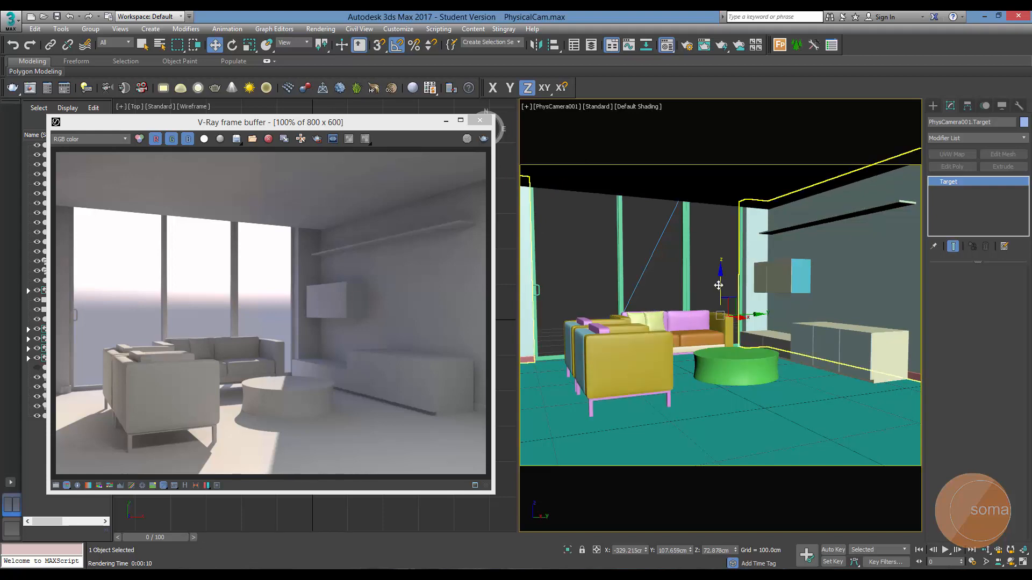
# Raise the camera target to a height of about 173 cm to tilt the view upward, and clear the selection
pyautogui.moveTo(719, 284); pyautogui.dragTo(725, 231)
pyautogui.press('F3')
pyautogui.click(564, 288)
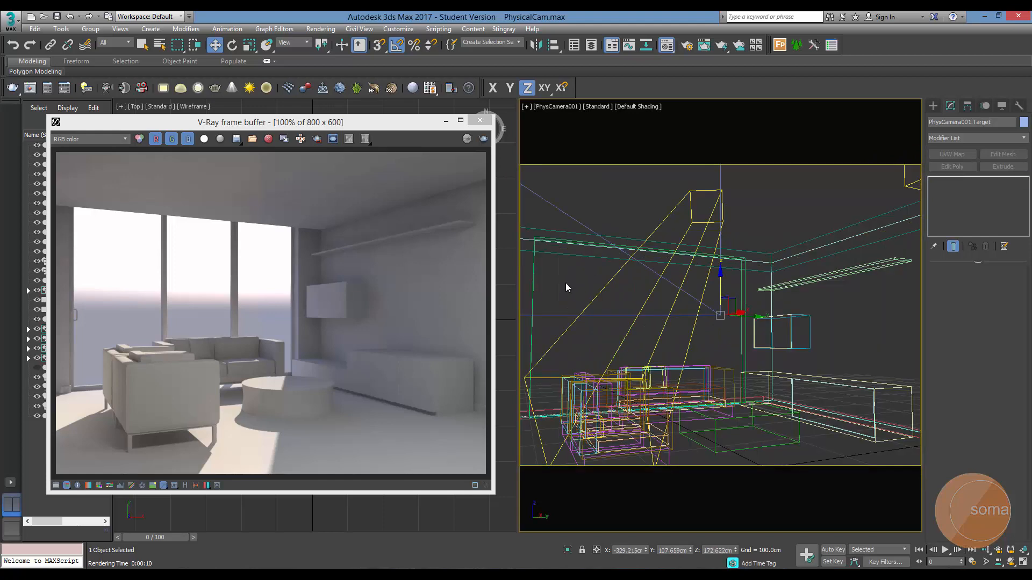
pyautogui.press('F3')
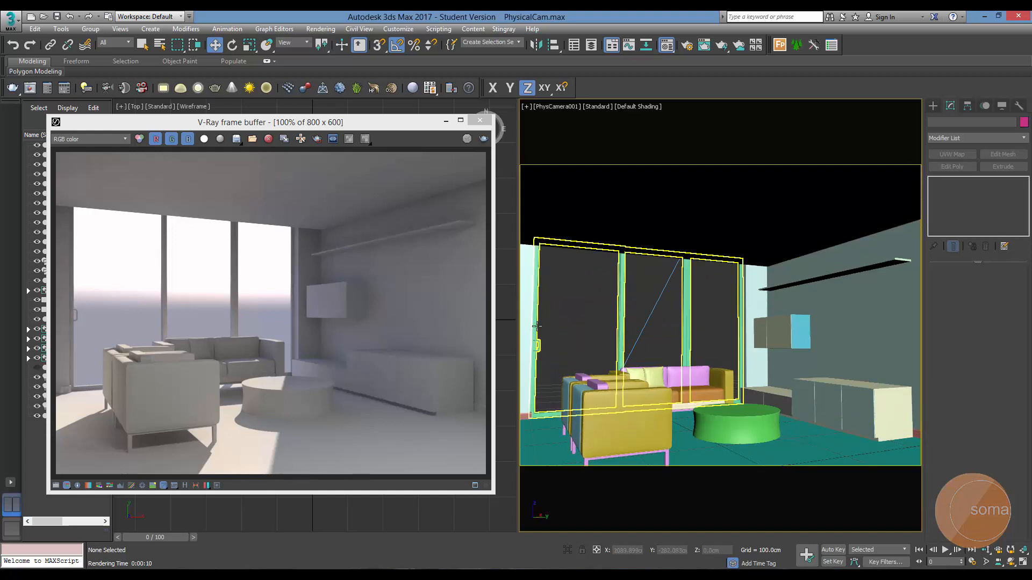
# Reselect the camera target and lower it until the view looks slightly downward with more floor in frame
pyautogui.click(564, 106)
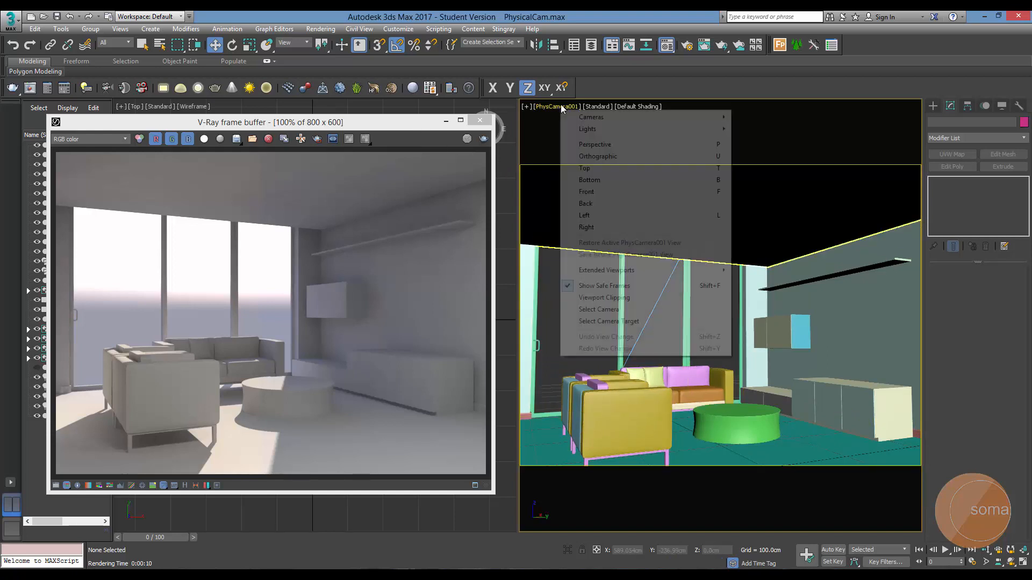
pyautogui.click(701, 324)
pyautogui.moveTo(719, 262); pyautogui.dragTo(721, 340)
pyautogui.click(730, 247)
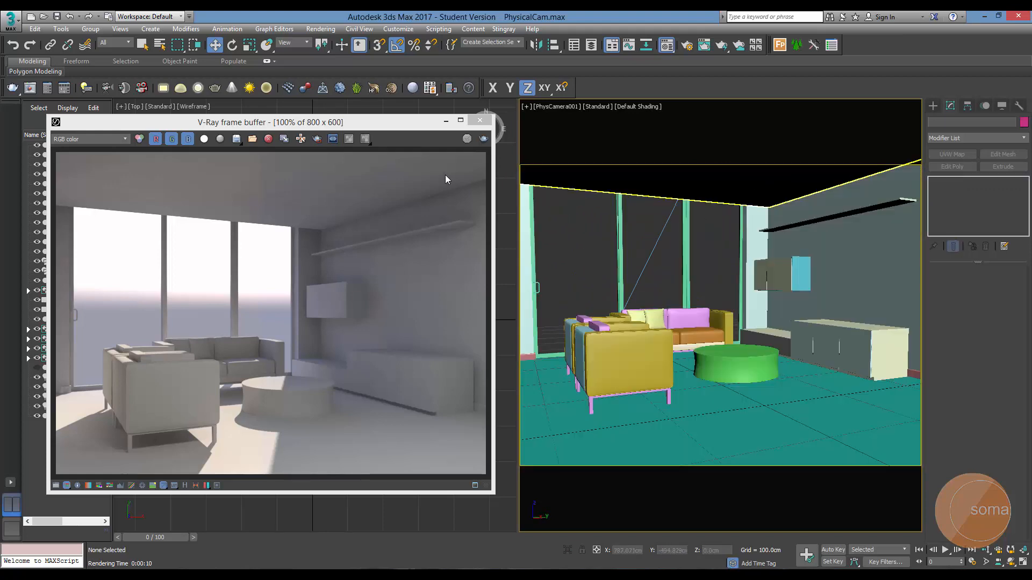
# Close the V-Ray frame buffer and enable Auto Vertical Tilt Correction for PhysCamera001
pyautogui.click(480, 120)
pyautogui.click(559, 107)
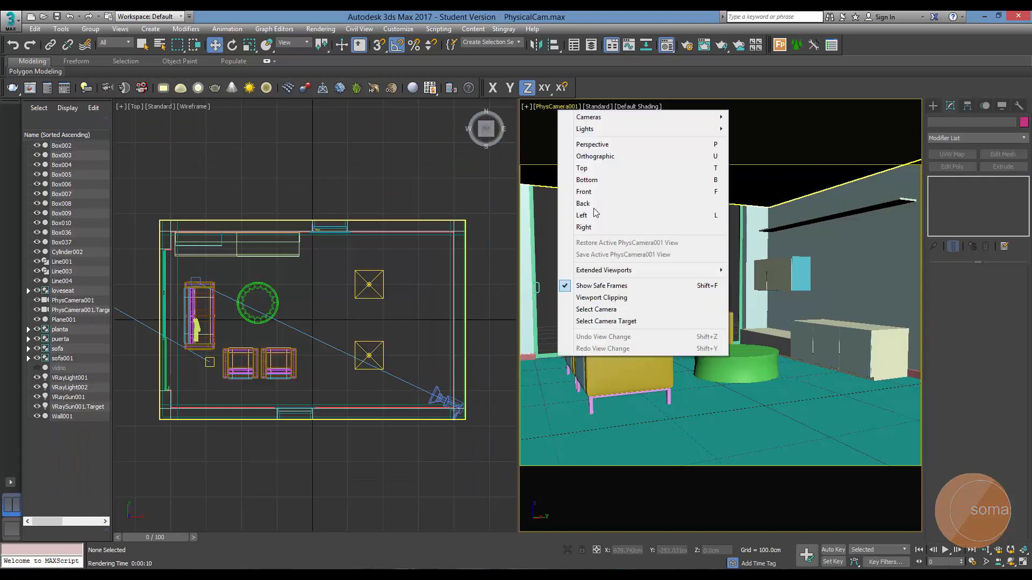
pyautogui.click(596, 309)
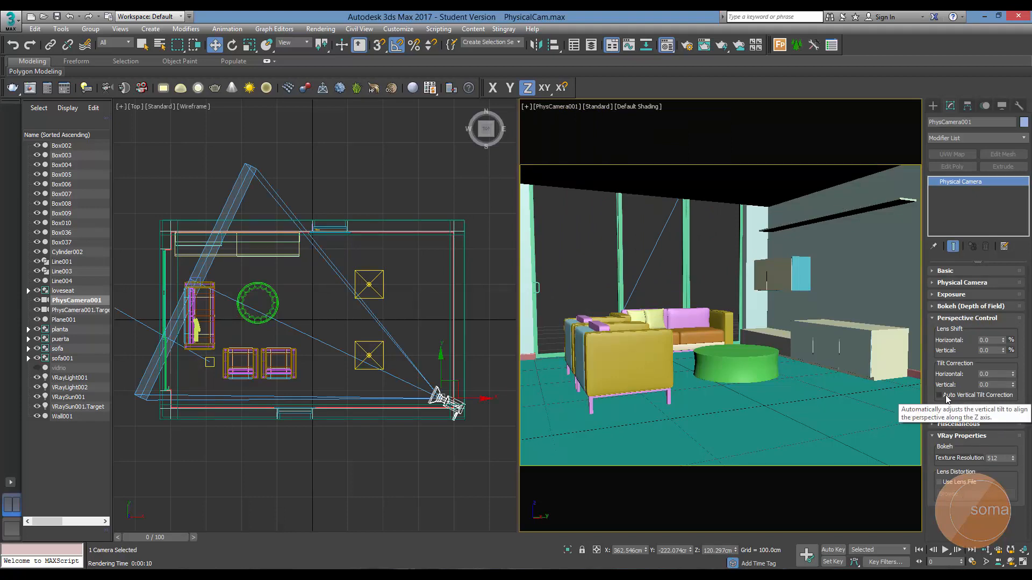
pyautogui.click(951, 397)
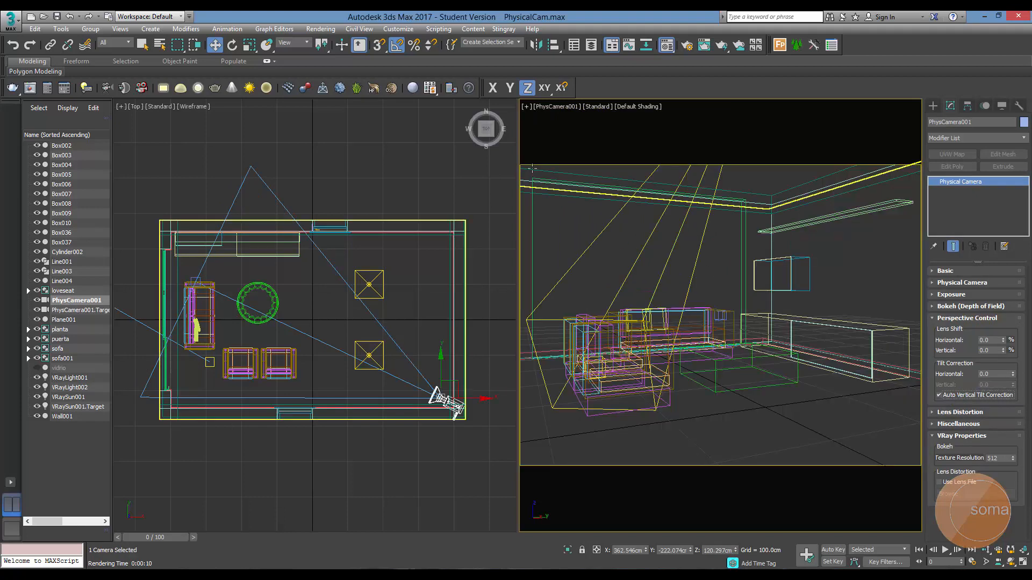
pyautogui.click(558, 218)
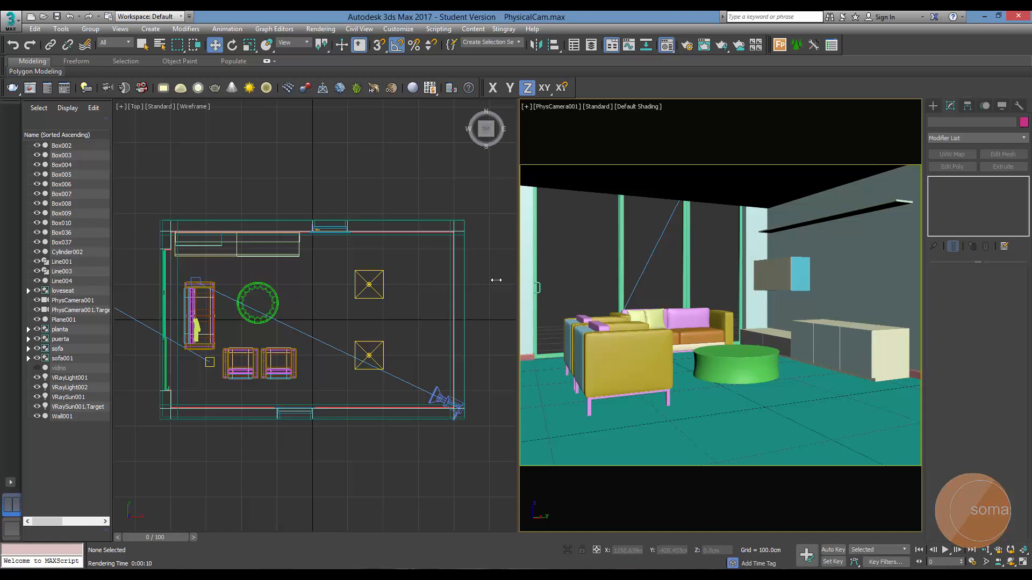
# Switch the Top viewport to the Front view to see the camera's tilt from the side
pyautogui.click(399, 315)
pyautogui.press('f')
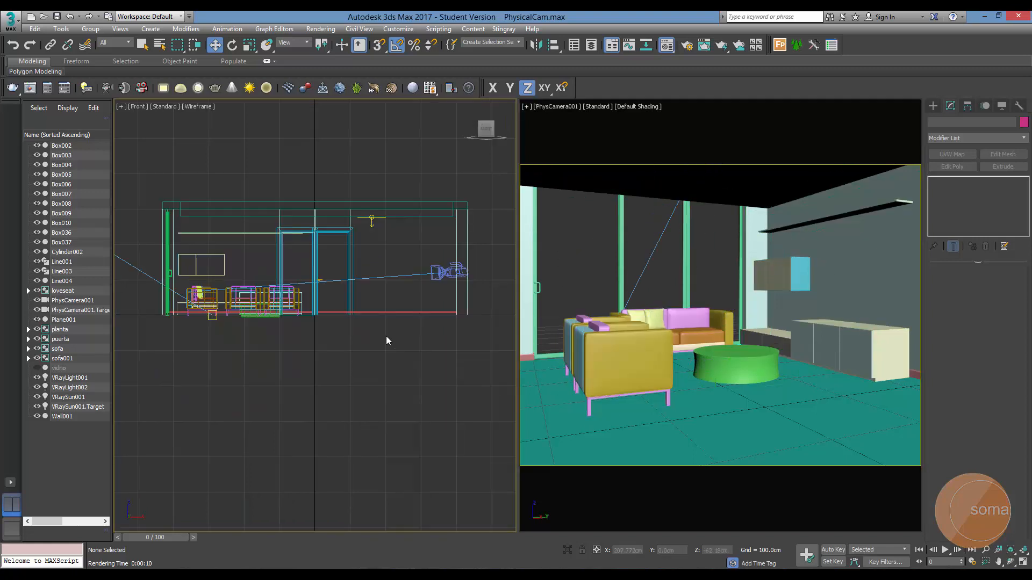
pyautogui.moveTo(398, 315); pyautogui.dragTo(399, 318, button='middle')
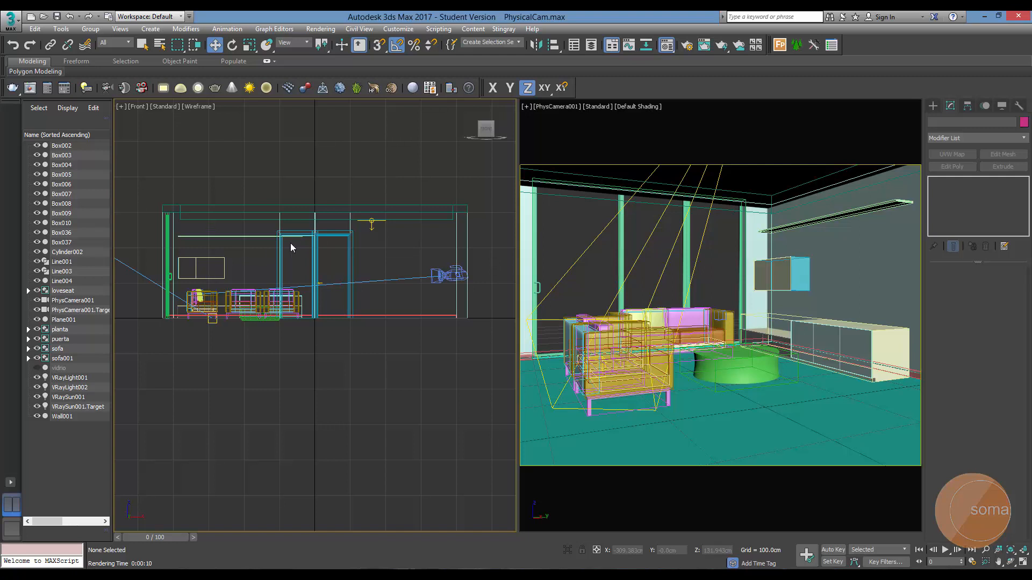
# Select PhysCamera001 again to review its automatic vertical tilt correction, and collapse the Perspective Control settings when finished
pyautogui.click(553, 132)
pyautogui.click(551, 109)
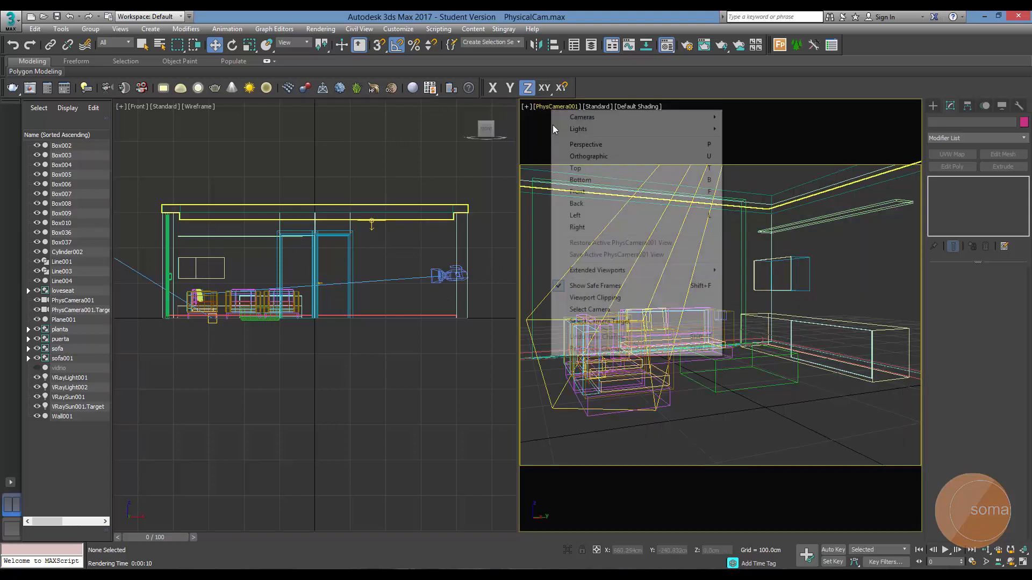
pyautogui.click(600, 311)
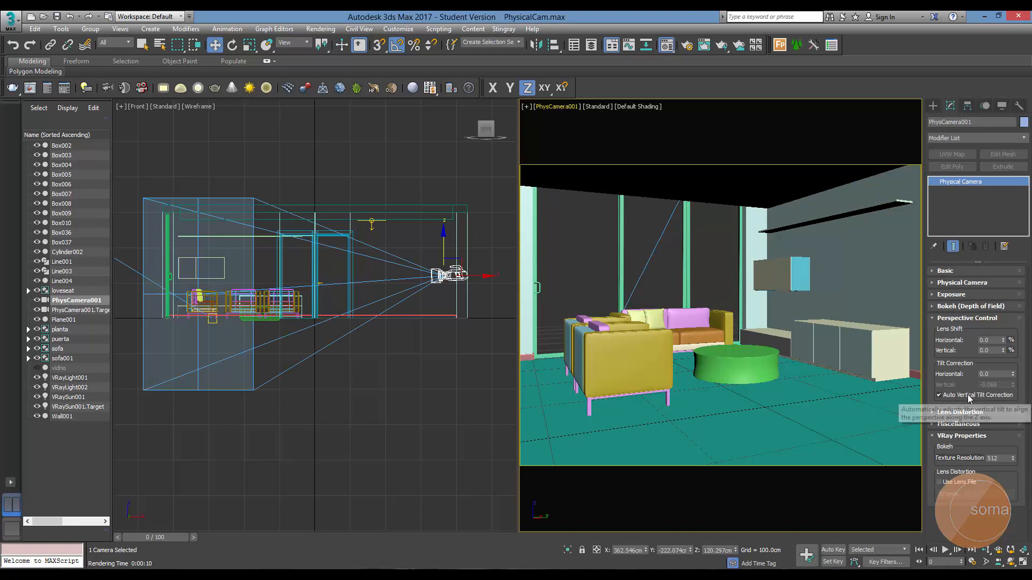
pyautogui.click(973, 318)
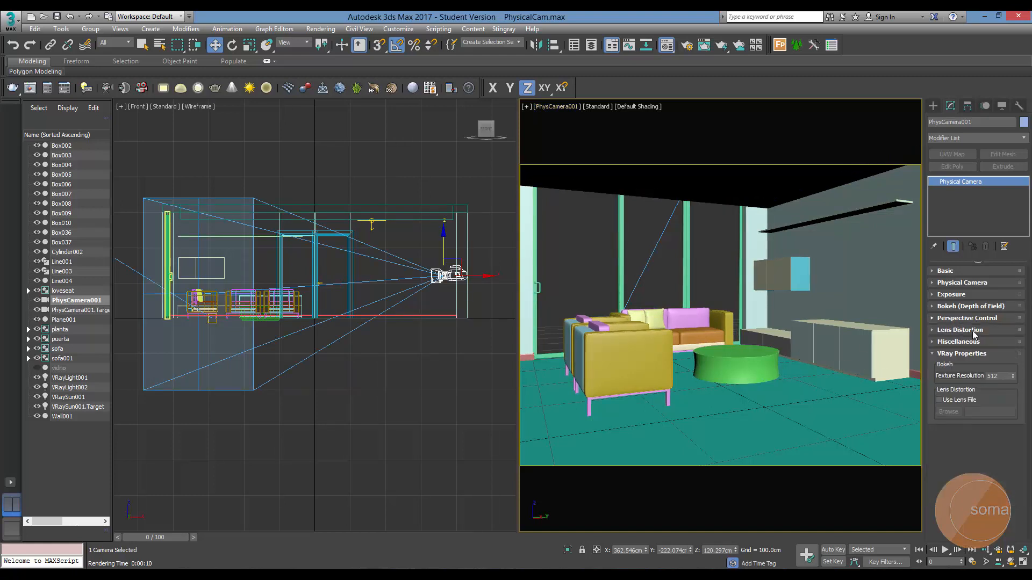
pyautogui.click(718, 241)
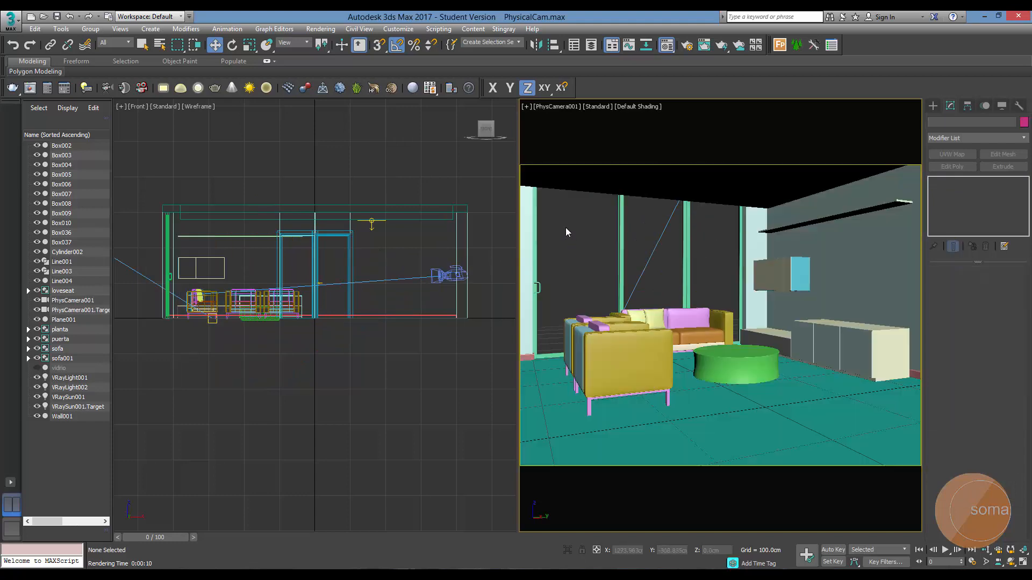